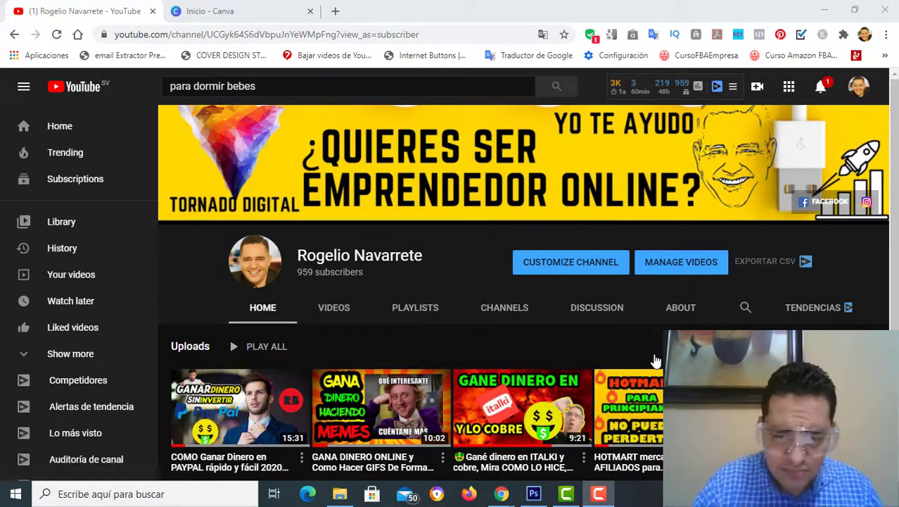
- Switch from Photoshop back to the YouTube channel page in the browser and scroll through it
click(533, 493)
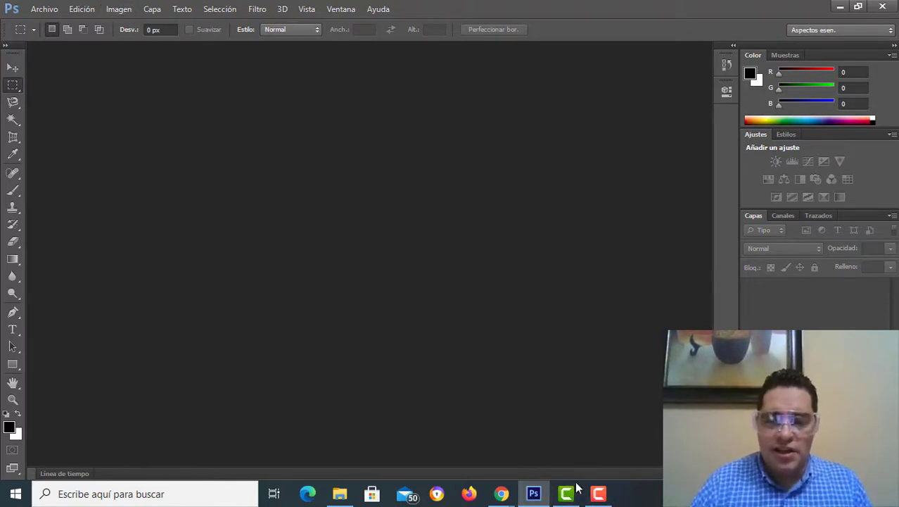
click(501, 493)
click(572, 437)
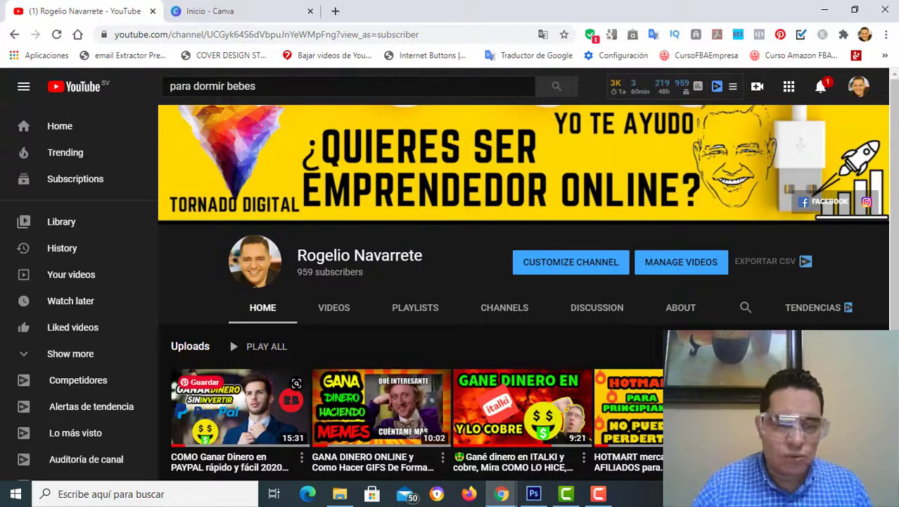
scroll(208, 371, down, 1)
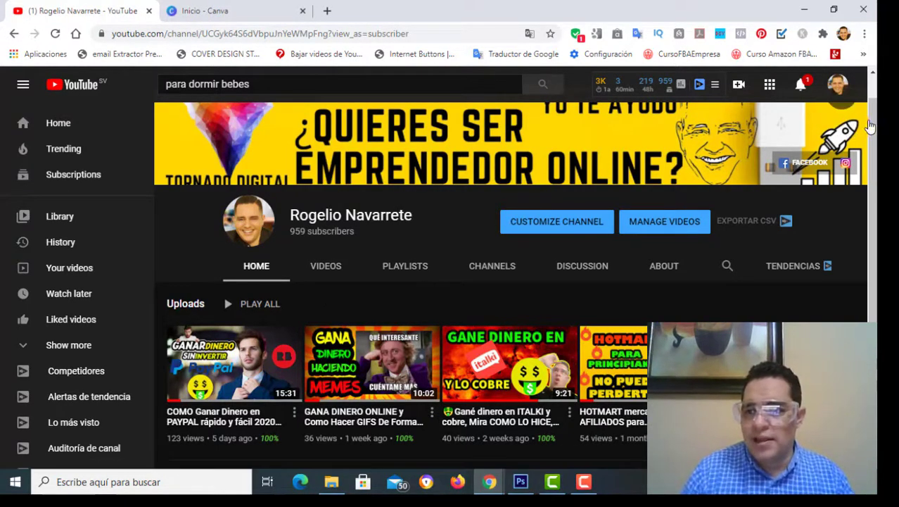
scroll(871, 134, down, 2)
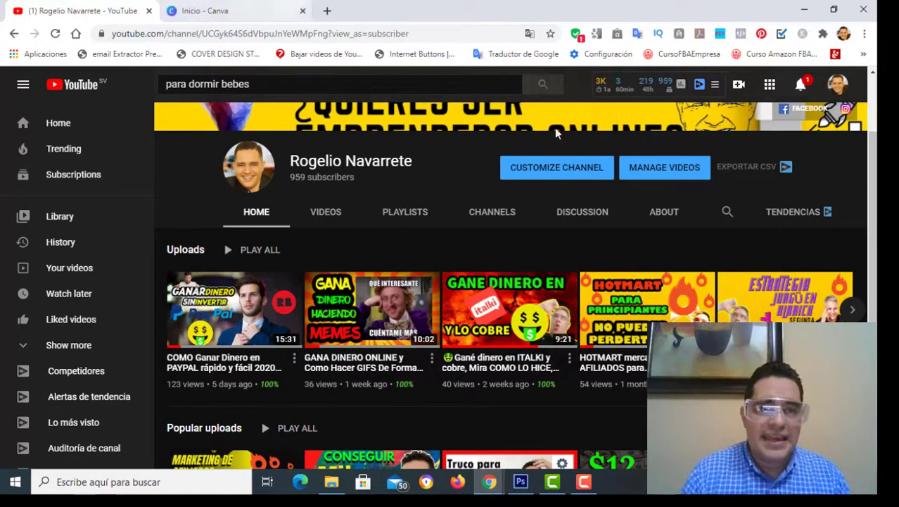
scroll(373, 85, up, 1)
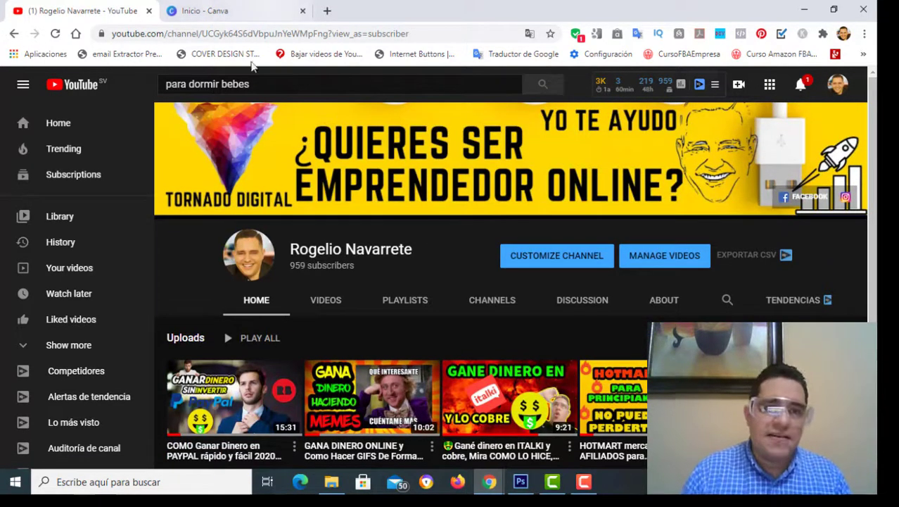
- Search Google Images for 'imagen escritorio de photoshop' in a new tab
click(326, 11)
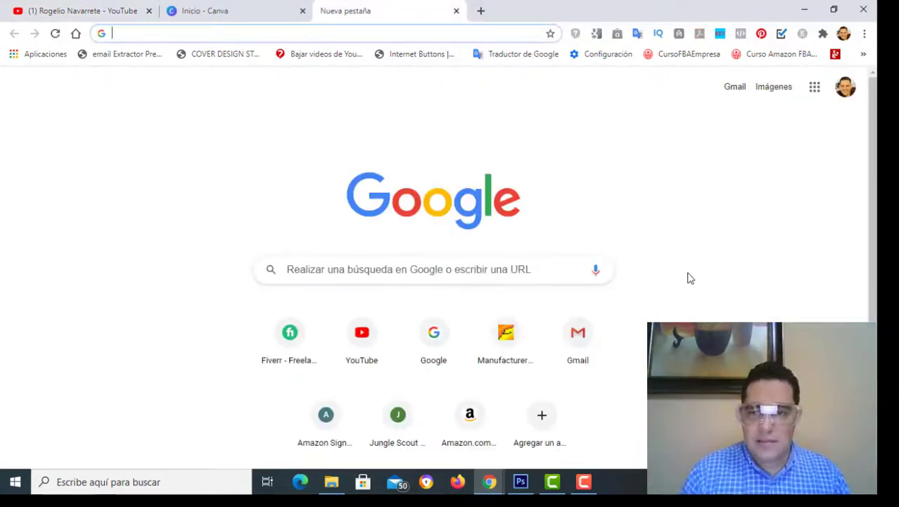
click(482, 271)
text(imagen escritorio de photoshop)
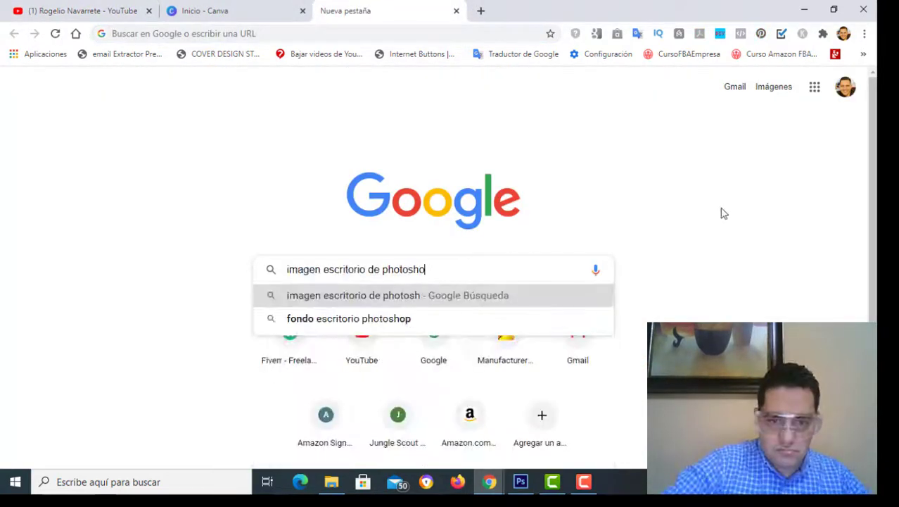
key(Return)
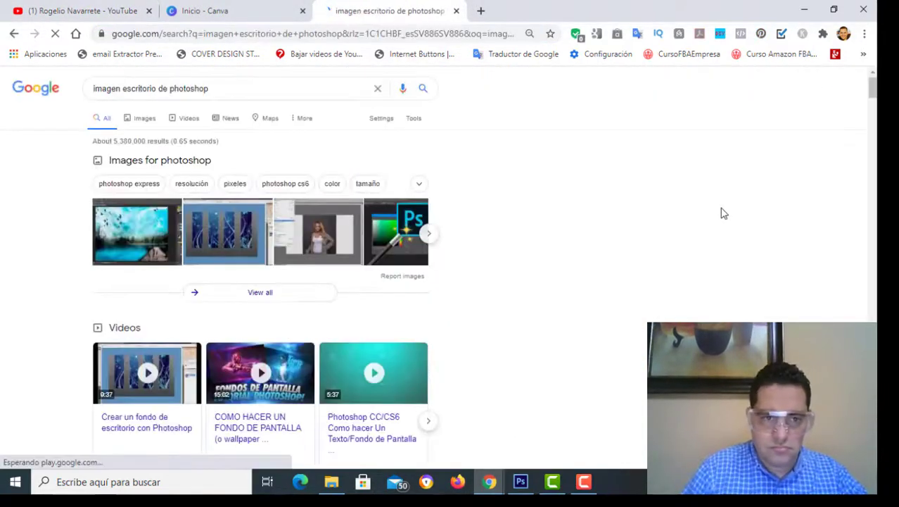
click(145, 124)
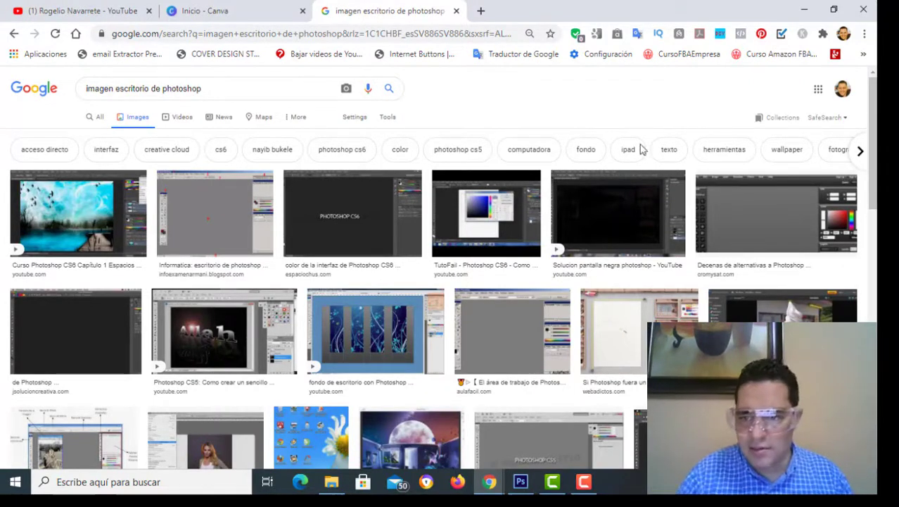
- Save the grey Photoshop workspace image as photoshopsss.jpg and return to the results
click(748, 220)
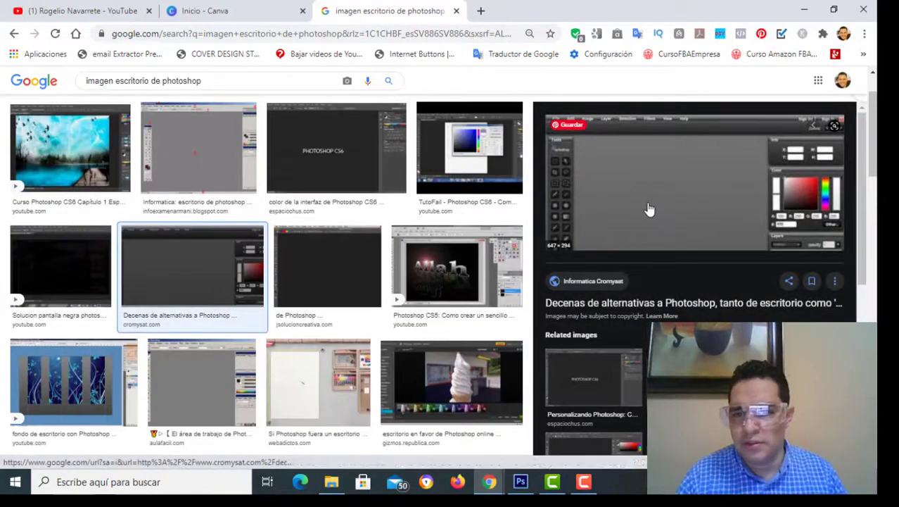
text(photoshopsss)
key(Return)
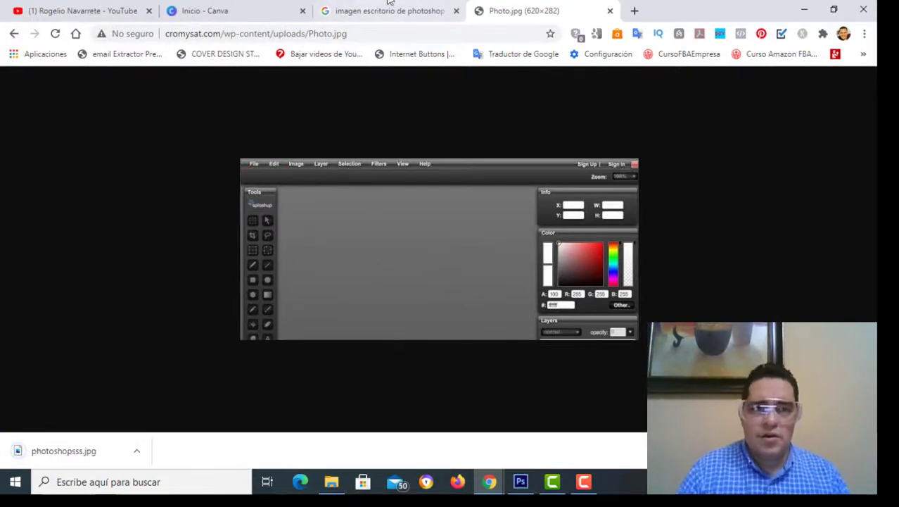
click(269, 9)
click(392, 8)
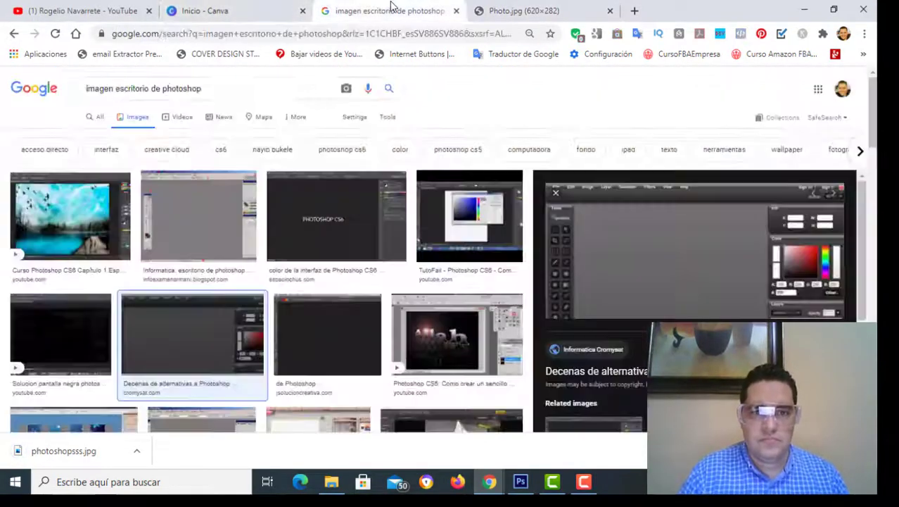
- Create the default 16.02 × 11.99 cm white document Sin título-1 via Archivo > Nuevo
click(521, 482)
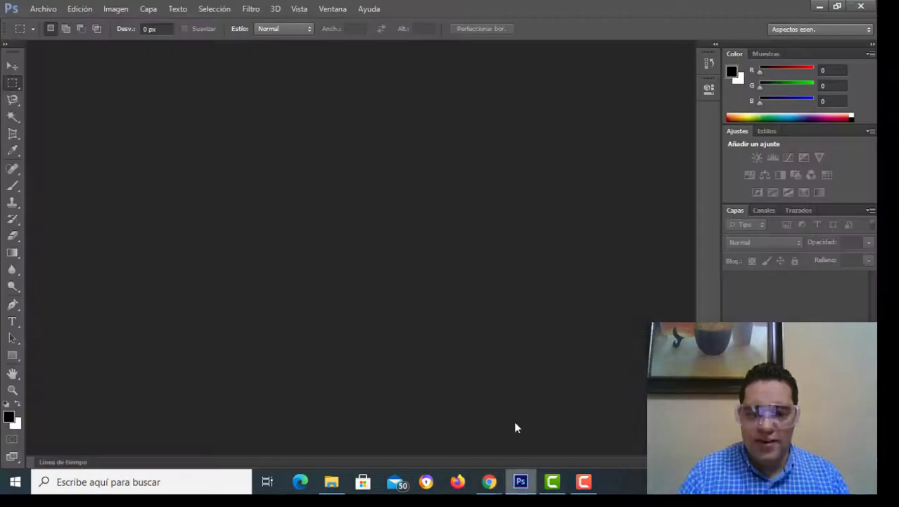
click(43, 9)
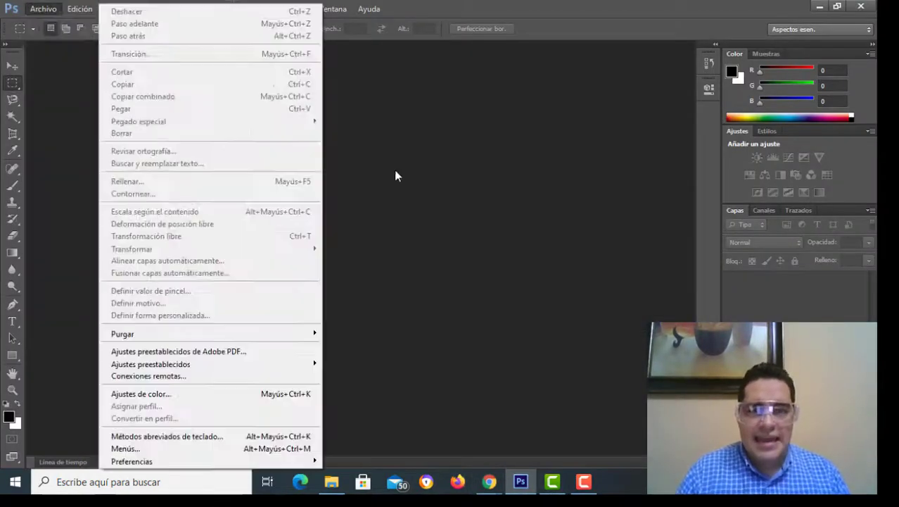
click(415, 190)
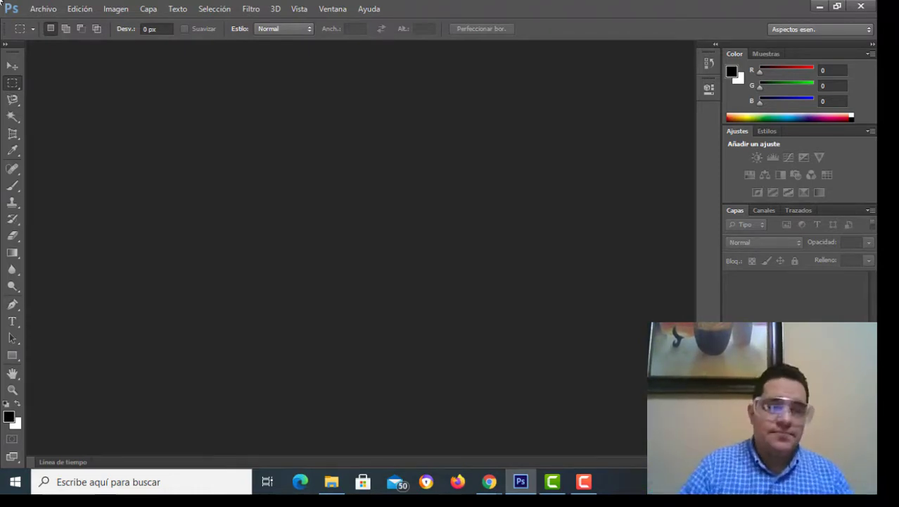
click(42, 9)
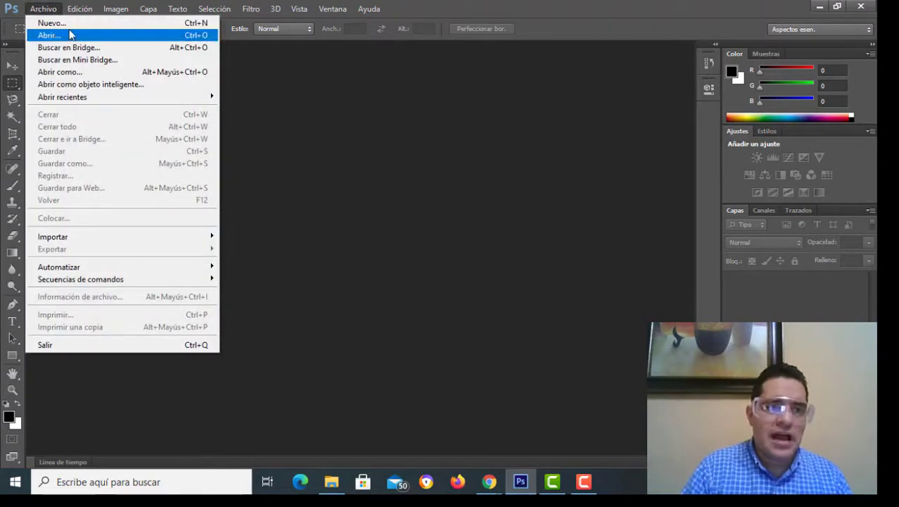
click(58, 24)
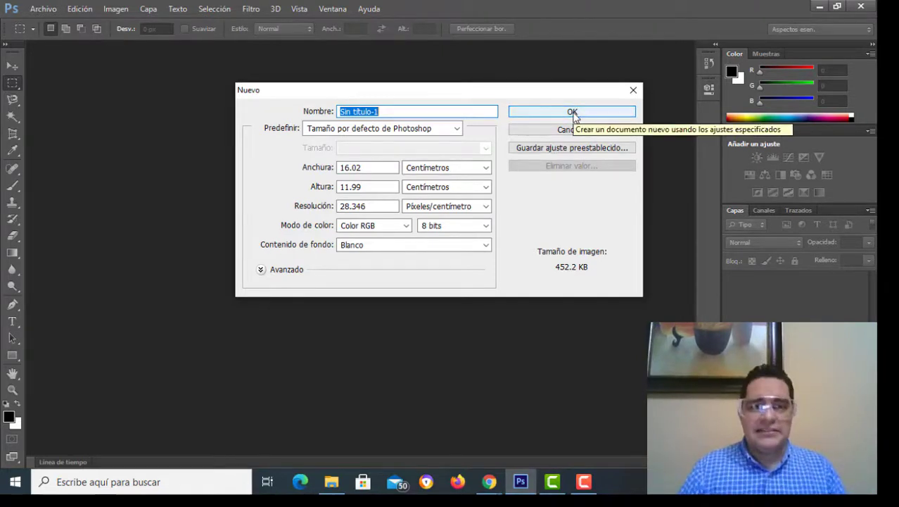
click(572, 112)
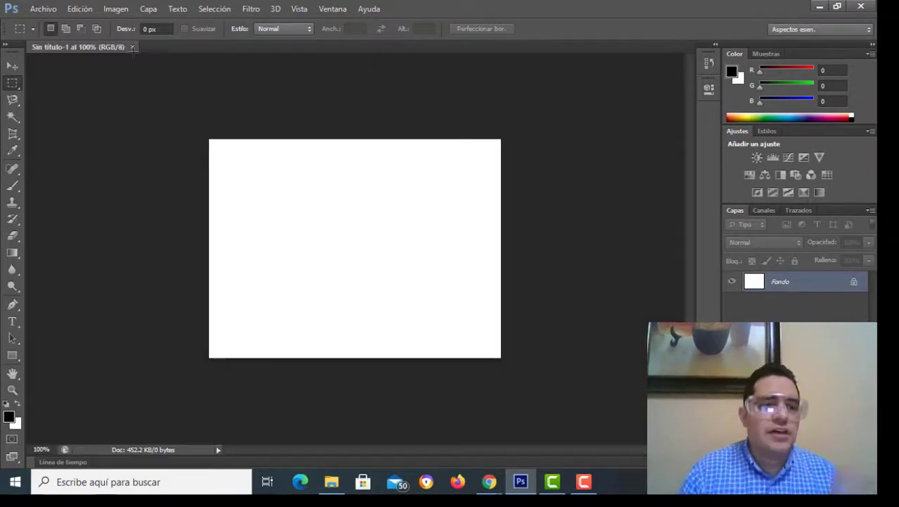
- Type HACERMINIATURAS on the canvas, colour MINIATURAS yellow, and move the title up-left
click(12, 321)
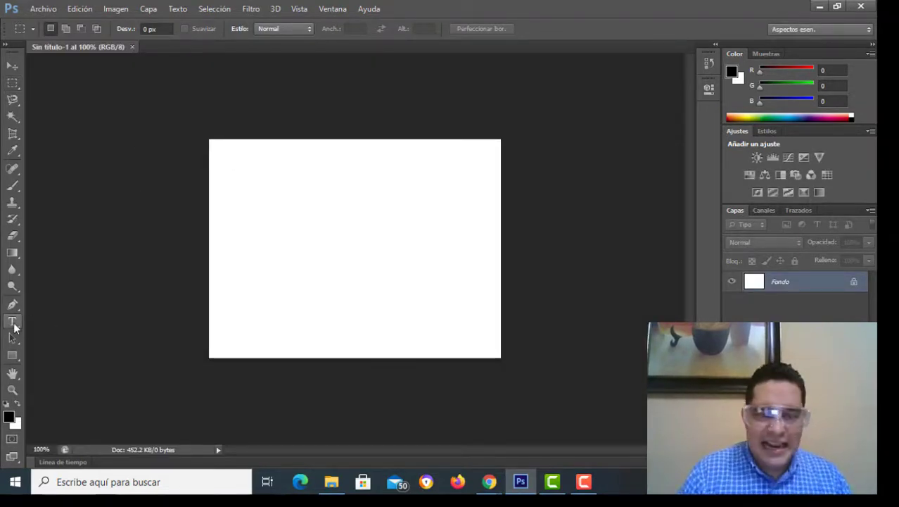
click(291, 238)
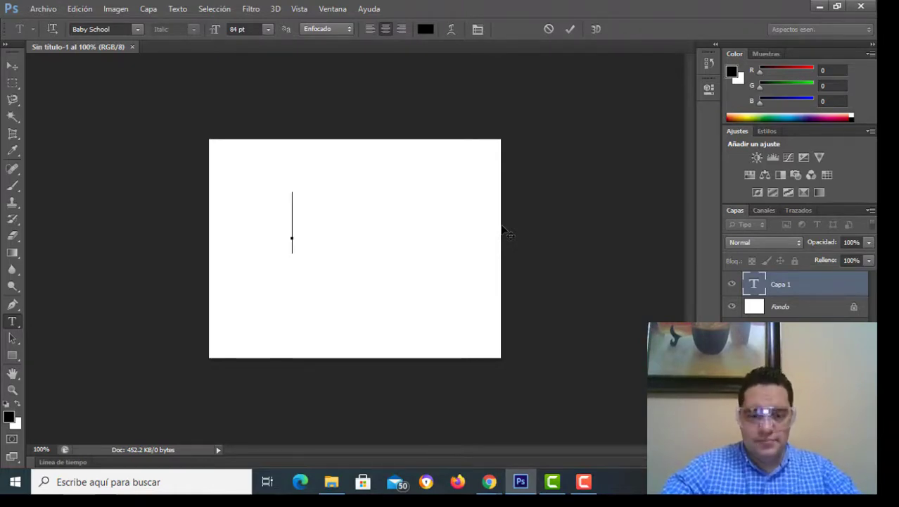
text(HACERMINIATUR)
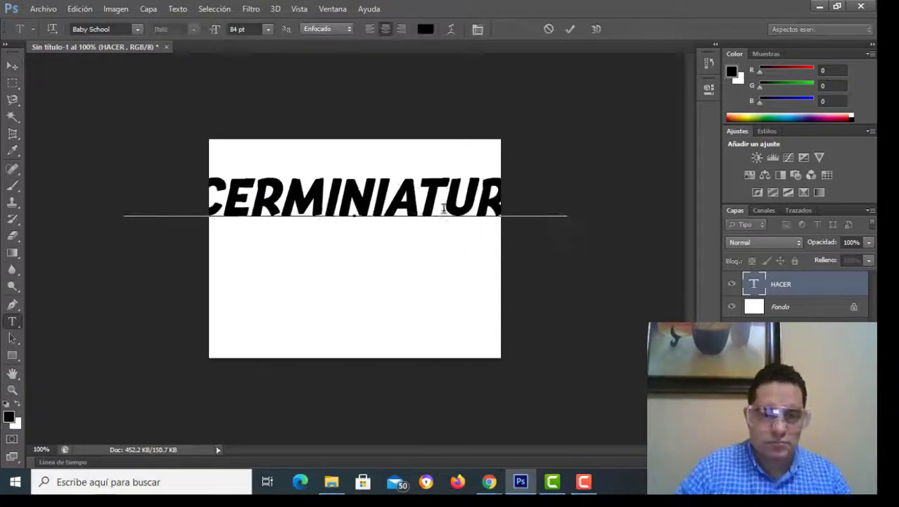
text(AS)
drag(341, 201, 193, 200)
drag(335, 260, 222, 260)
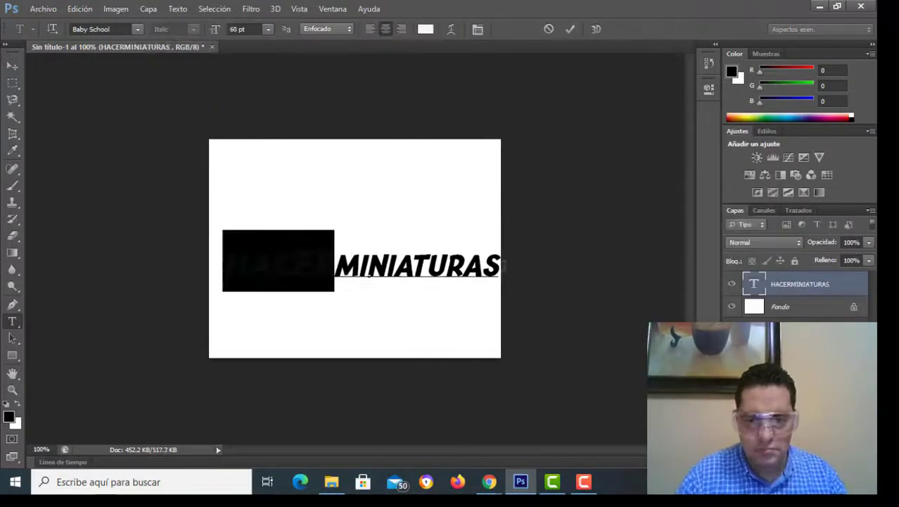
click(425, 29)
click(720, 159)
key(v)
drag(376, 293, 363, 271)
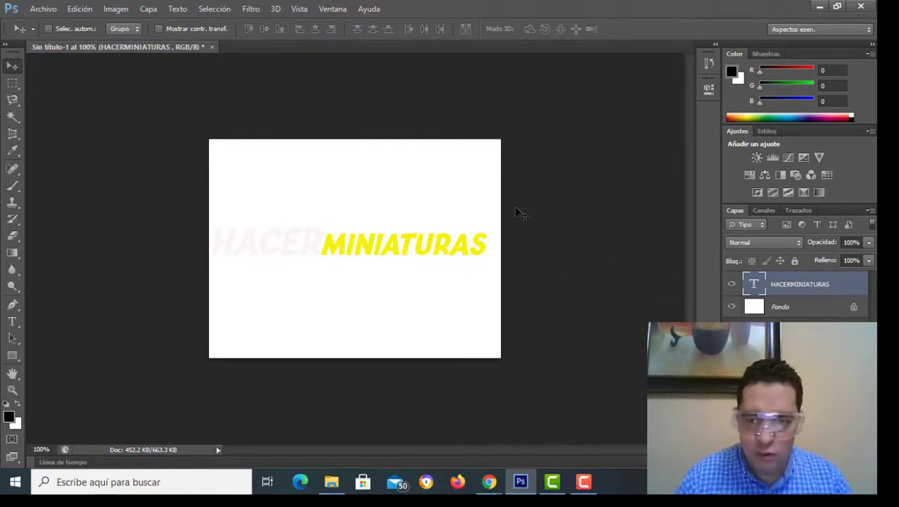
- Add a black Trazo outline effect to the title layer and nudge the text
double_click(799, 285)
double_click(864, 285)
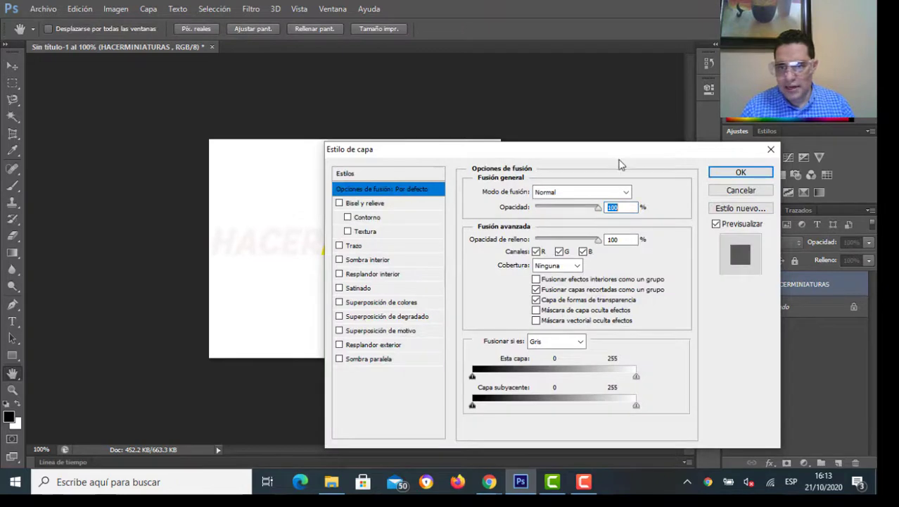
drag(621, 156, 616, 102)
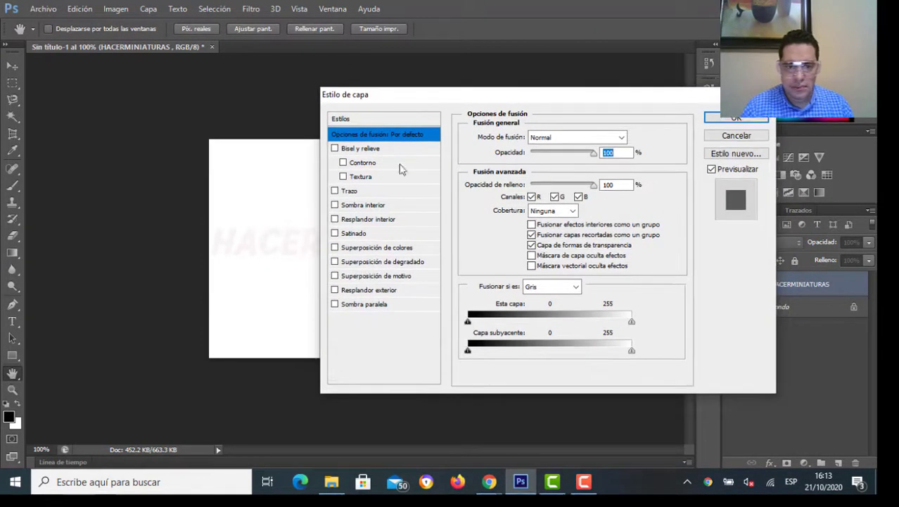
click(335, 191)
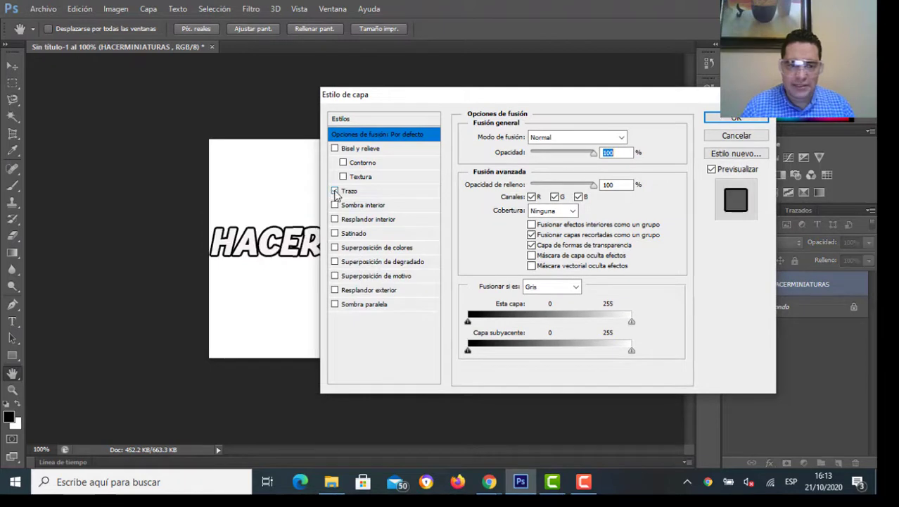
click(736, 117)
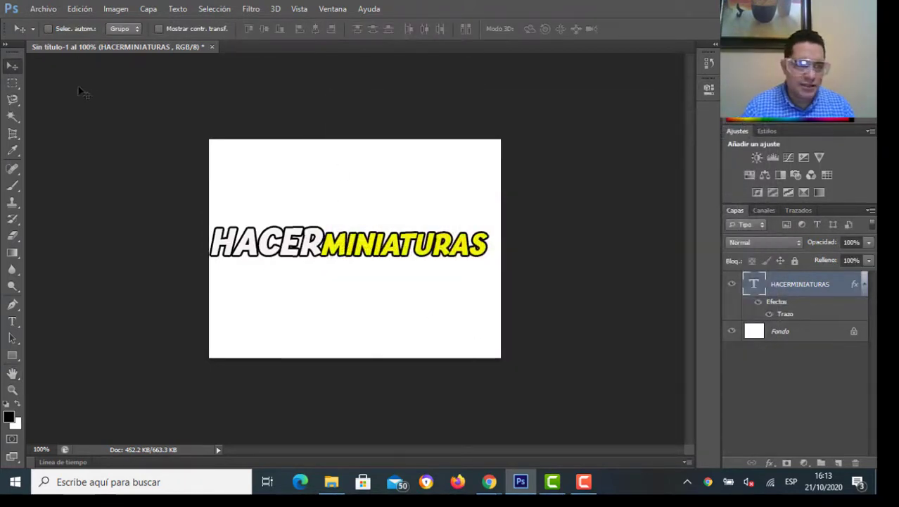
drag(326, 245, 325, 242)
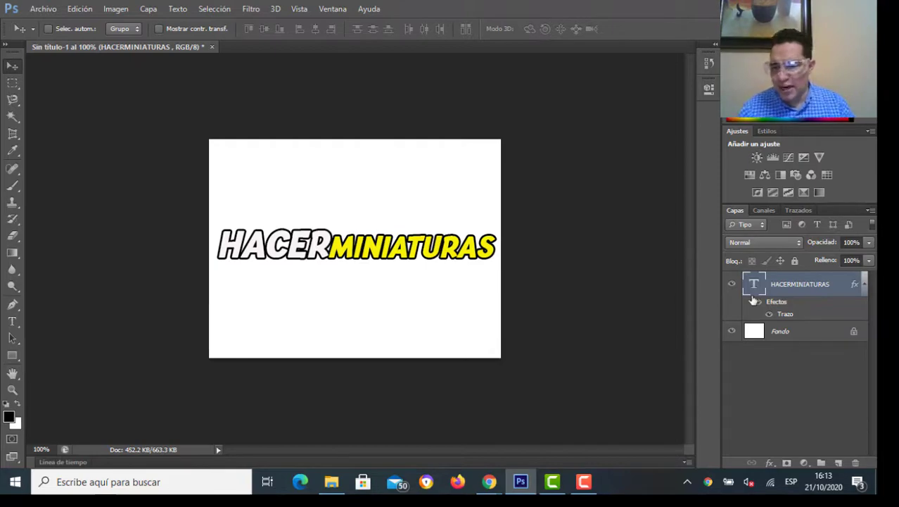
- Thicken the title's black stroke to 7 px
double_click(786, 317)
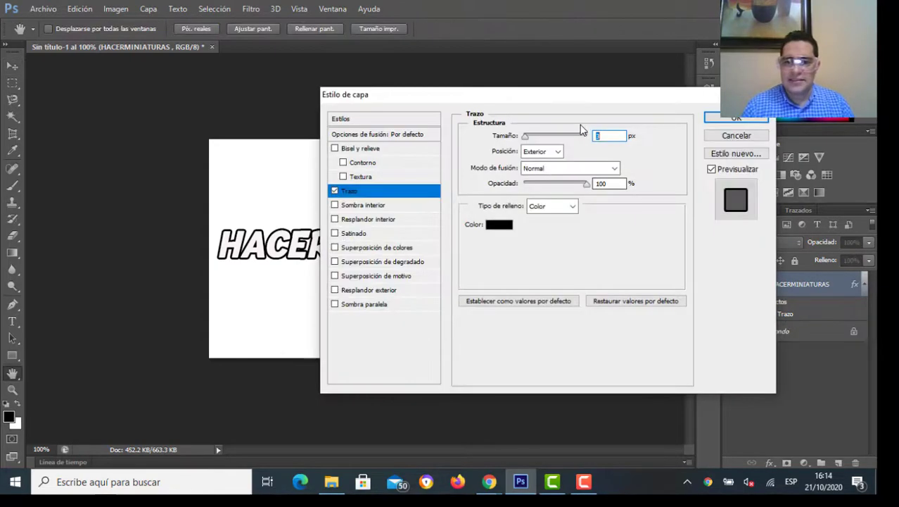
drag(569, 103, 674, 113)
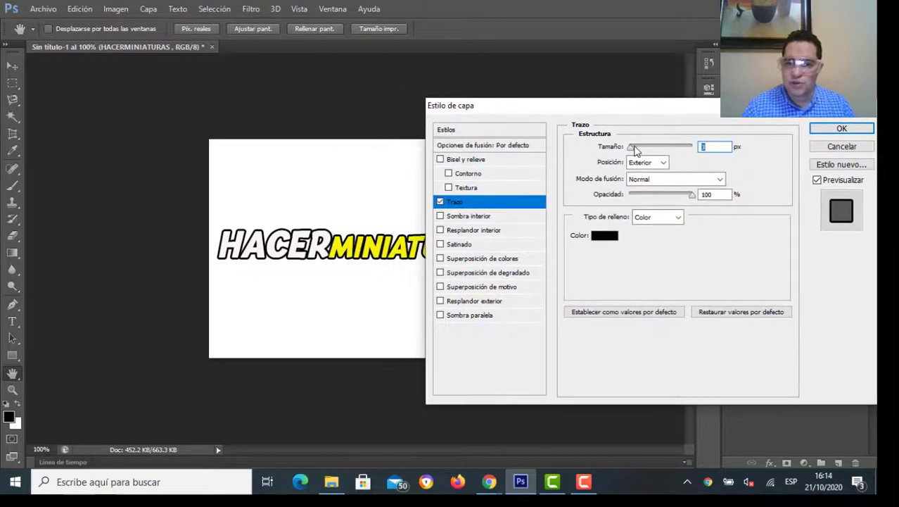
drag(630, 149, 636, 154)
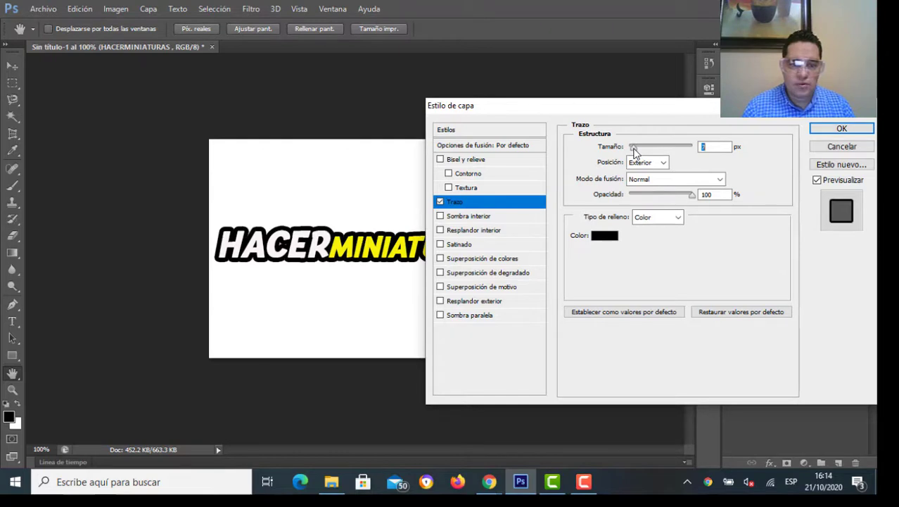
click(840, 129)
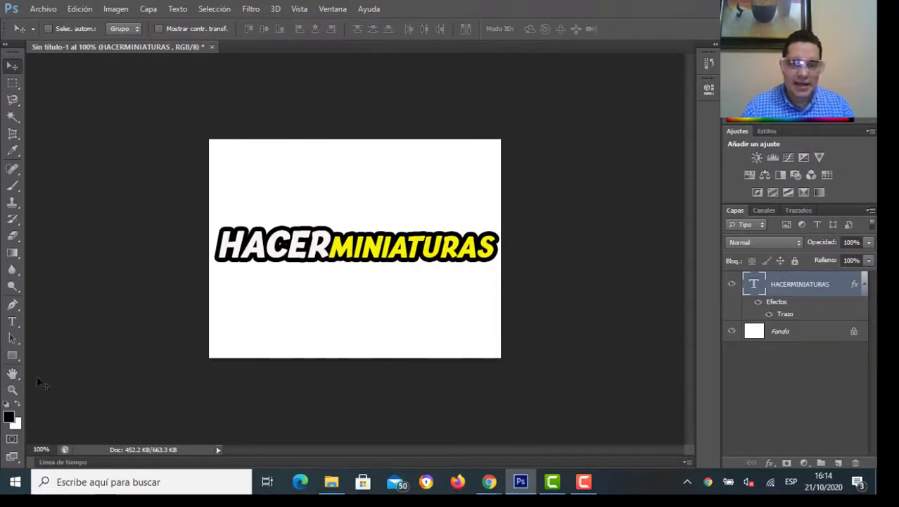
- Add the lines PARA YOUTUBE and PHOTOSHOP below HACERMINIATURAS
click(13, 322)
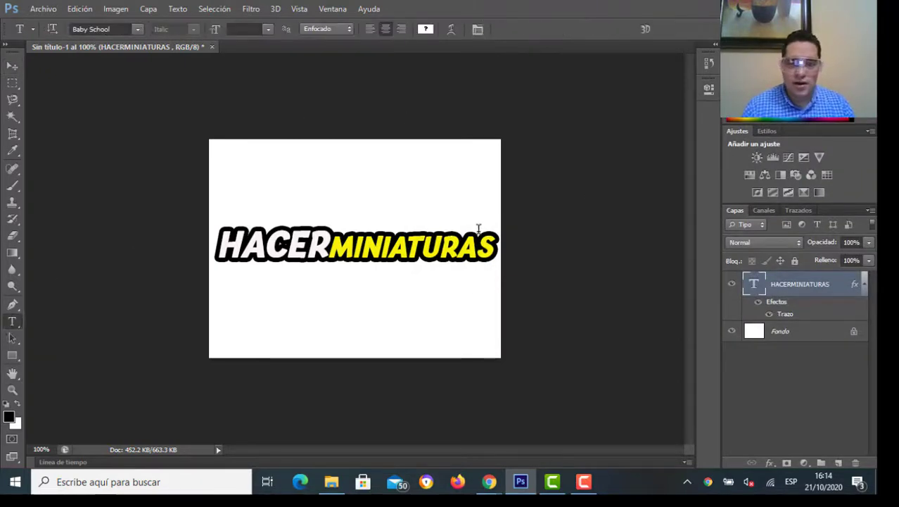
click(490, 242)
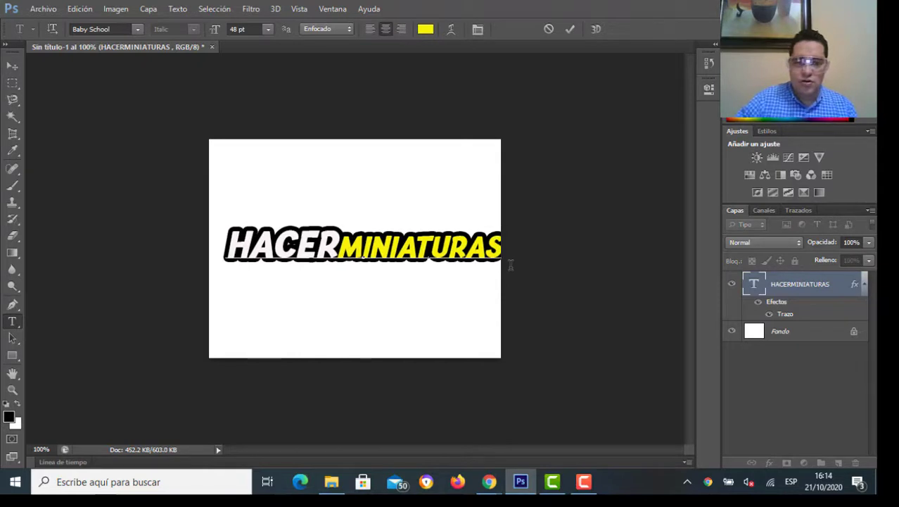
key(BackSpace)
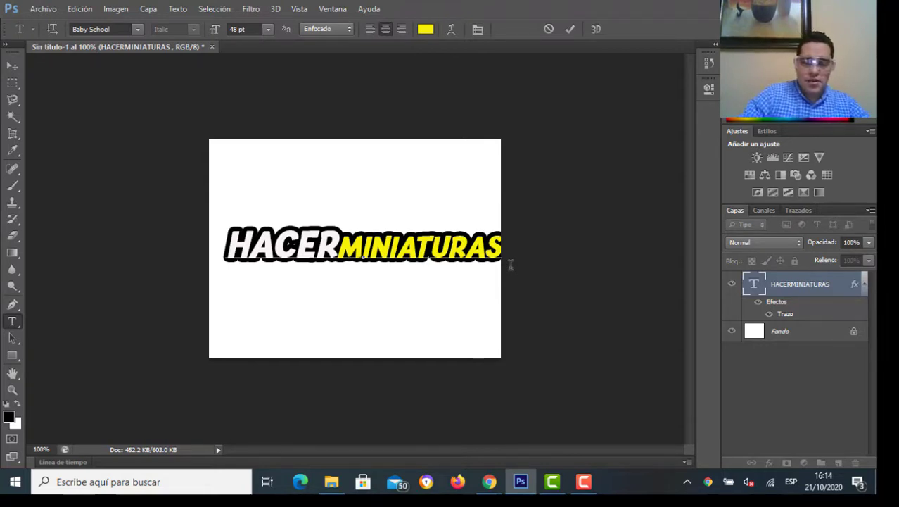
text(MRA)
text( Y)
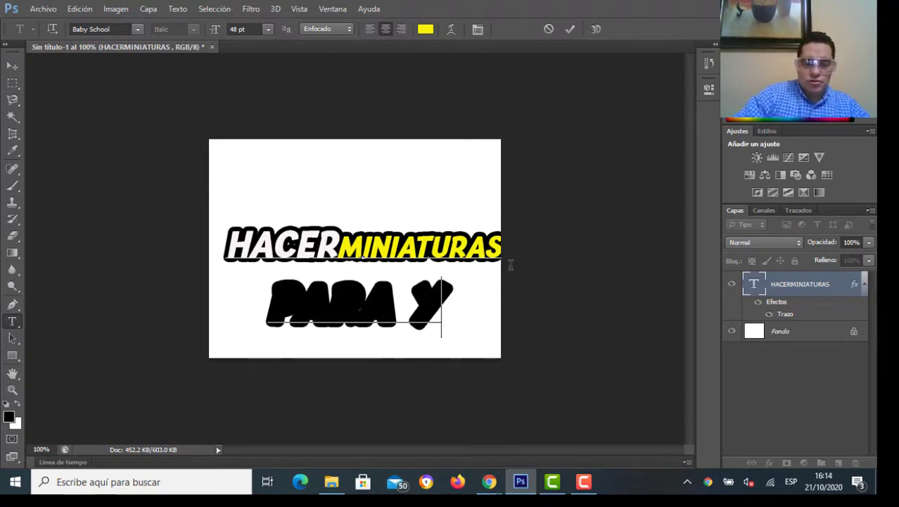
text(OUTUBE)
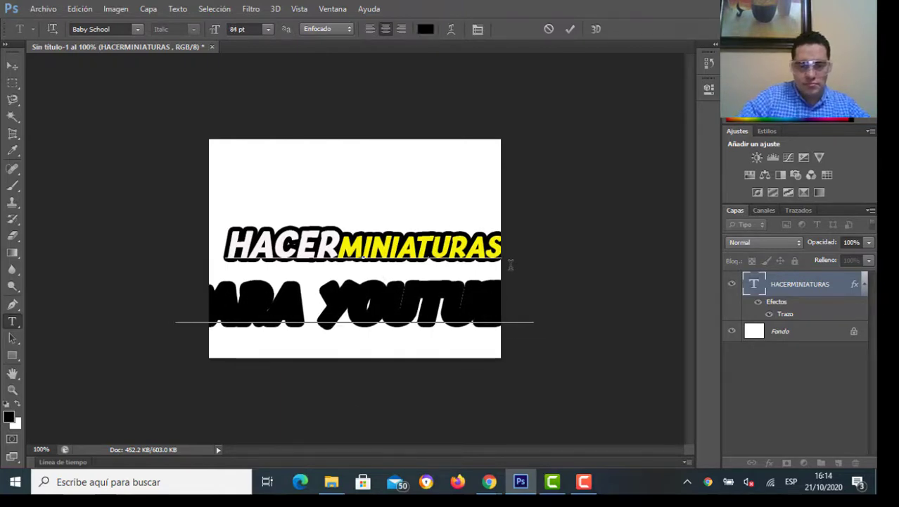
key(Return)
text(PHOTOSHOP)
- Make the new lines white, move the three-line title up-left, and select PARA
click(425, 29)
click(692, 141)
key(ctrl+Return)
key(v)
drag(500, 266, 491, 234)
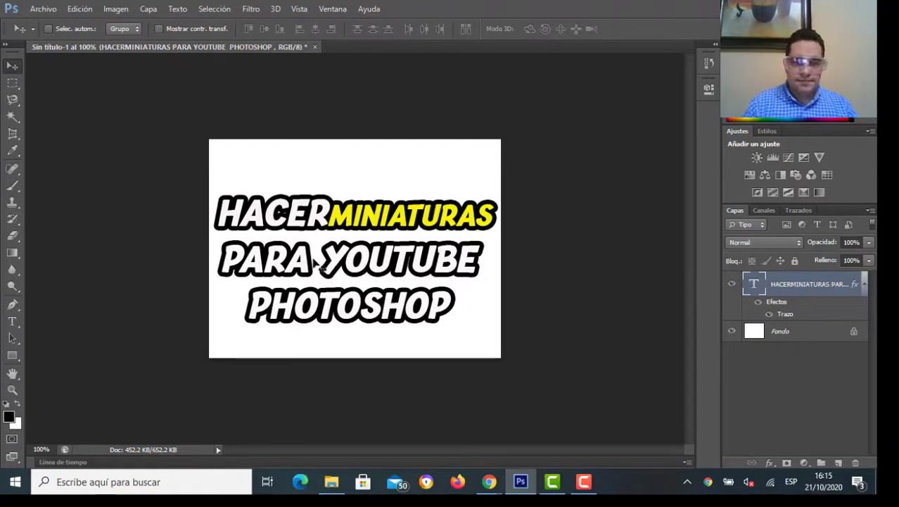
click(12, 321)
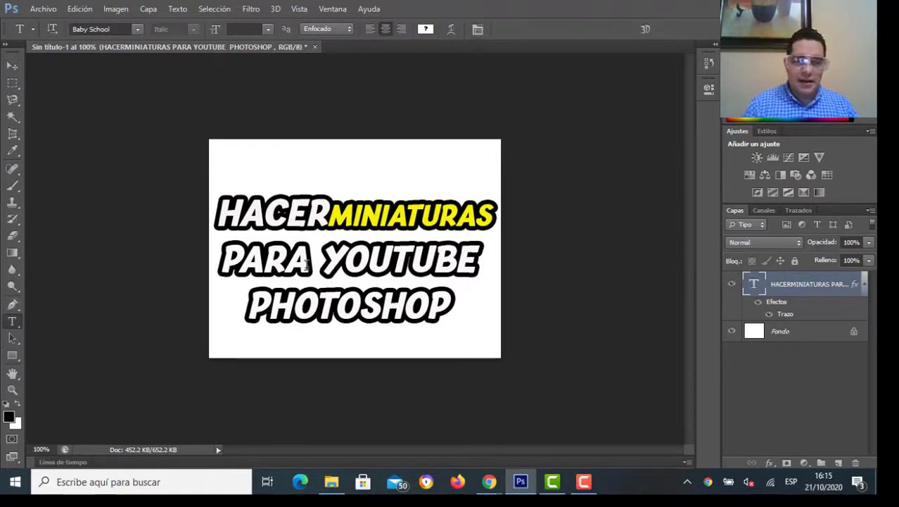
drag(307, 263, 219, 262)
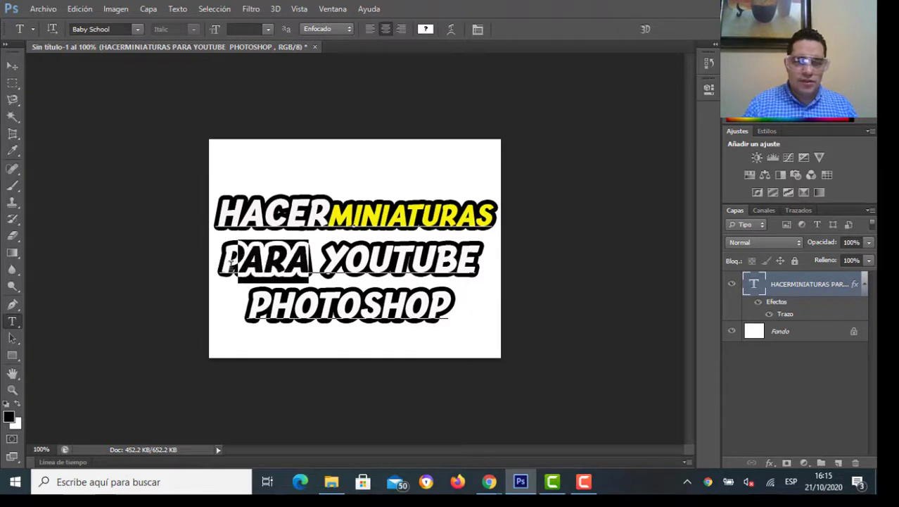
- Colour PARA and PHOTOSHOP yellow #fcdc05 to match MINIATURAS
click(425, 29)
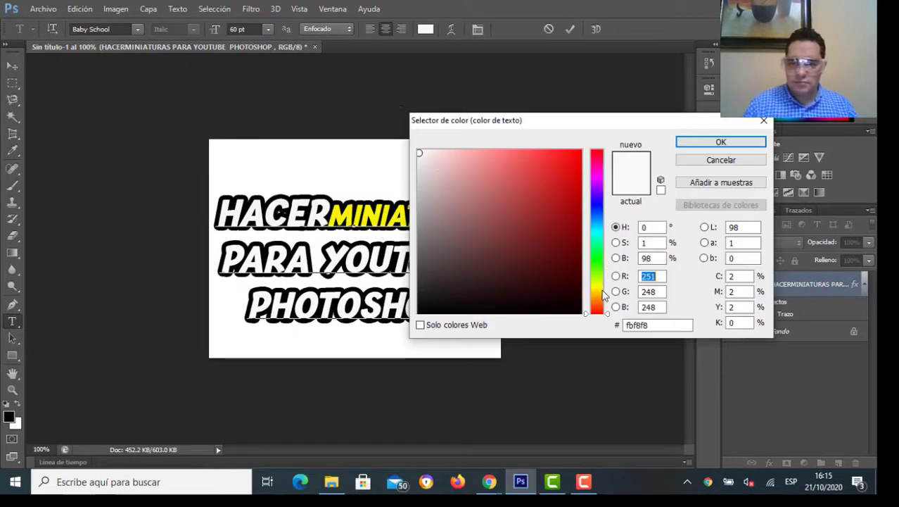
click(602, 290)
click(577, 151)
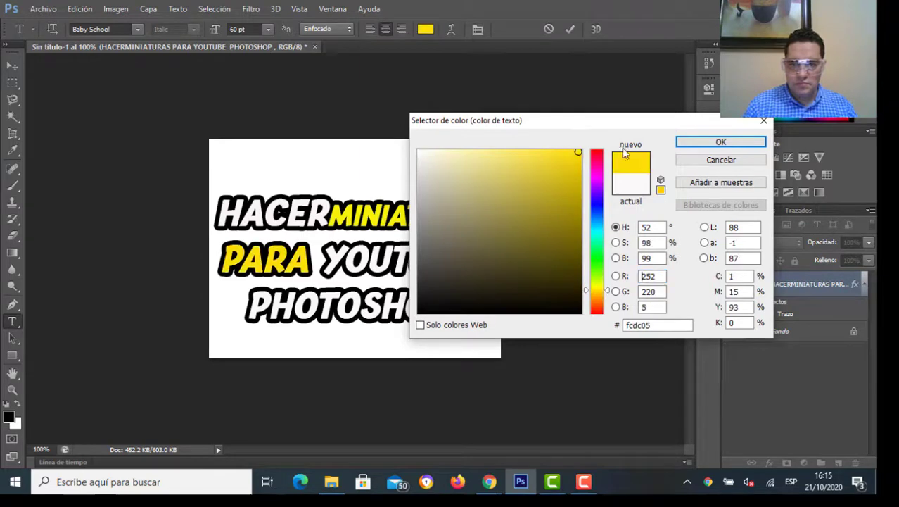
click(732, 141)
click(387, 305)
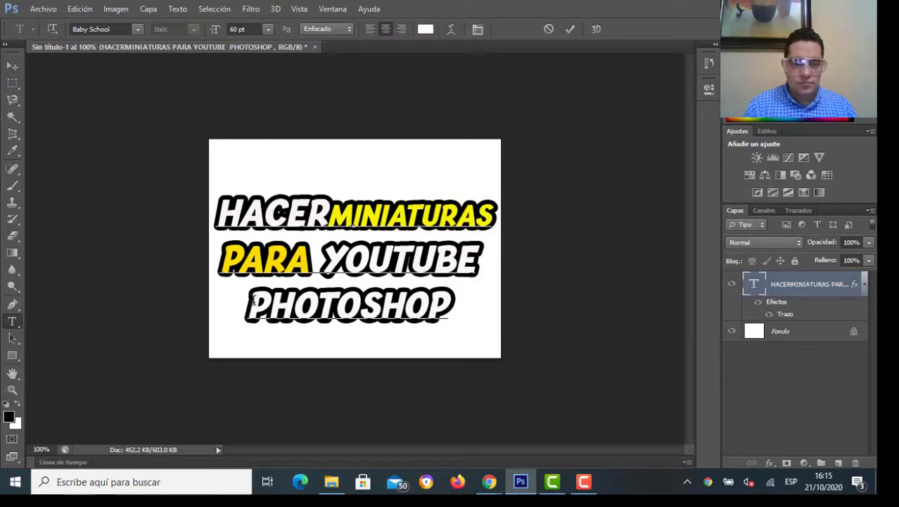
click(732, 141)
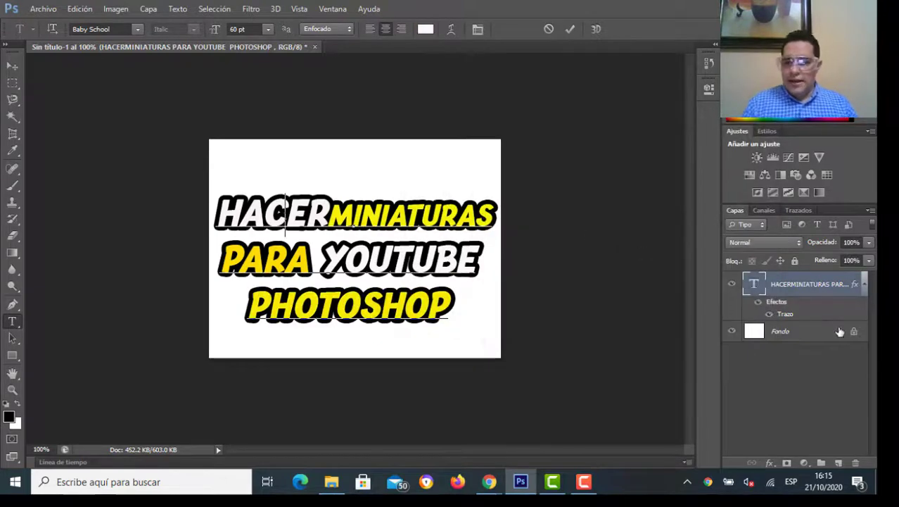
- Increase the title's black stroke size to 13 px
double_click(788, 315)
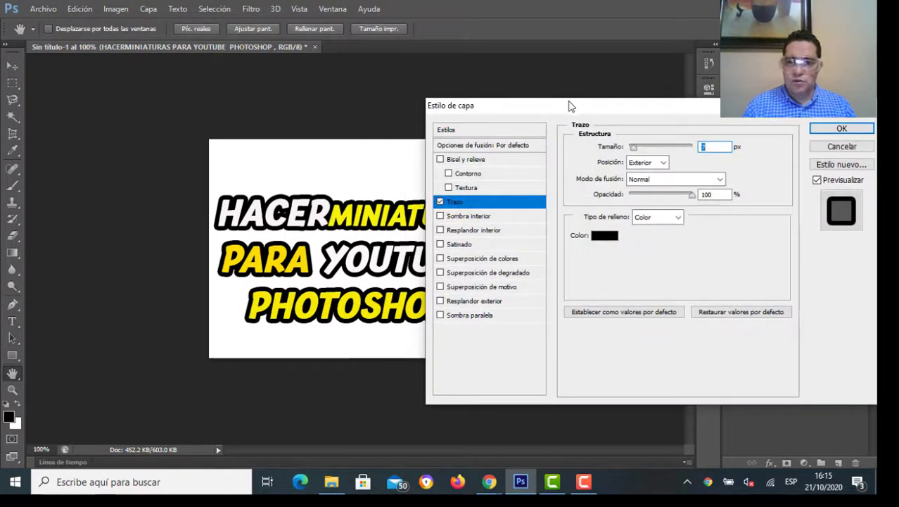
drag(571, 105, 532, 70)
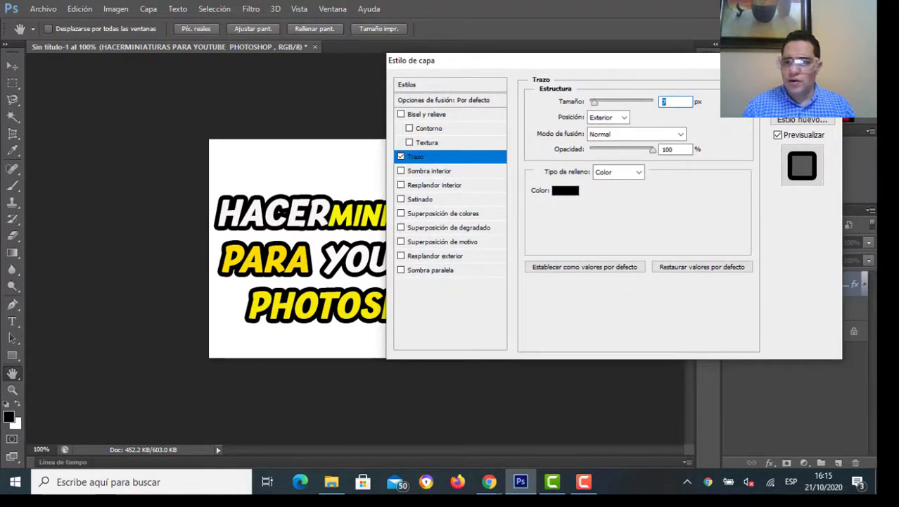
drag(634, 60, 686, 88)
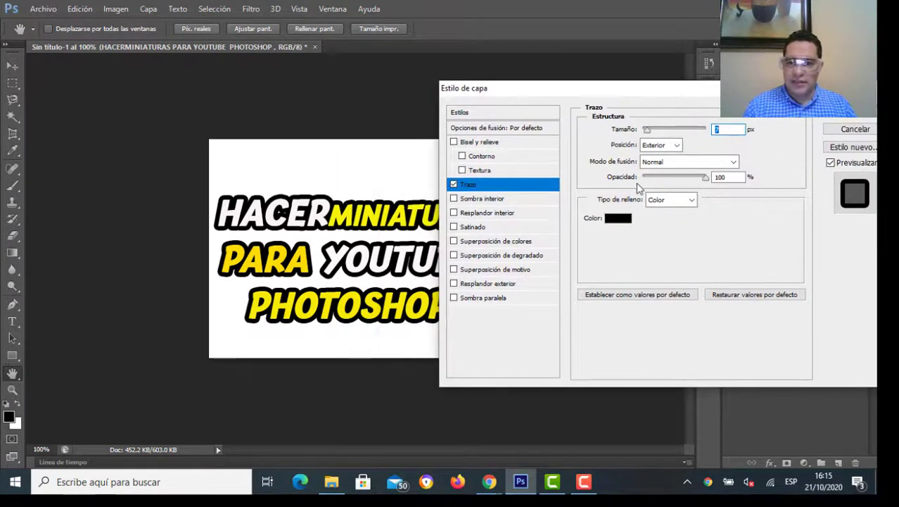
drag(648, 131, 650, 135)
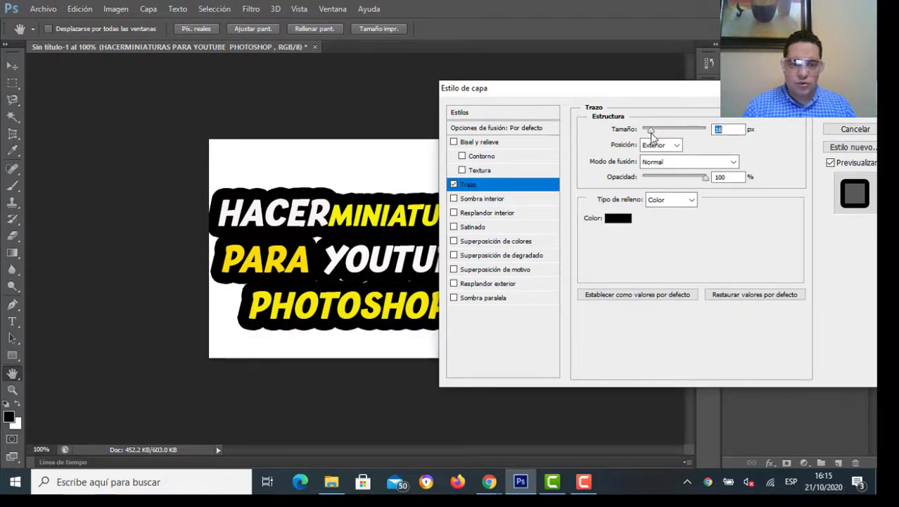
drag(650, 135, 649, 135)
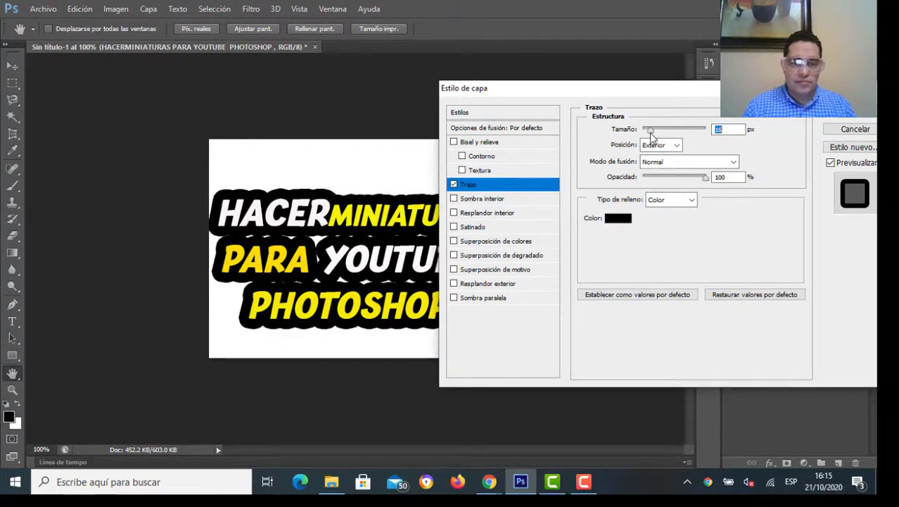
click(838, 118)
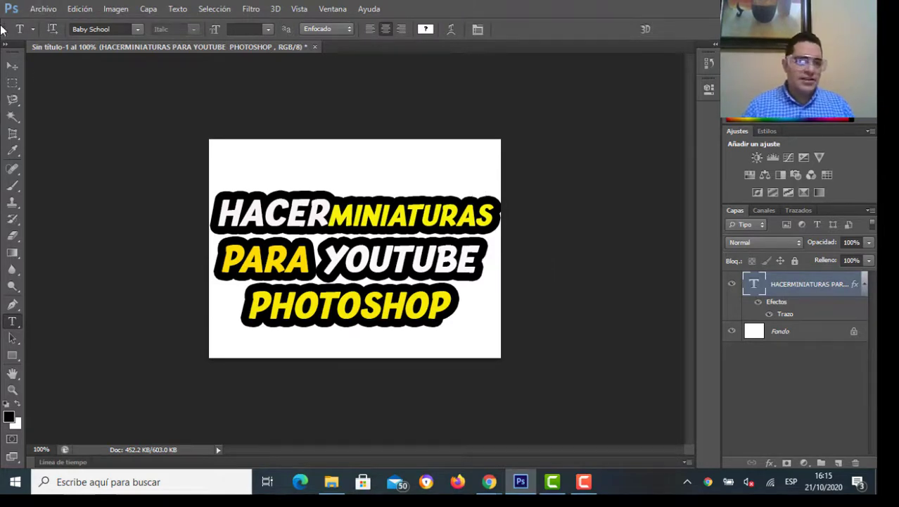
- Select the word PHOTOSHOP and set its font size to 72 pt
click(12, 68)
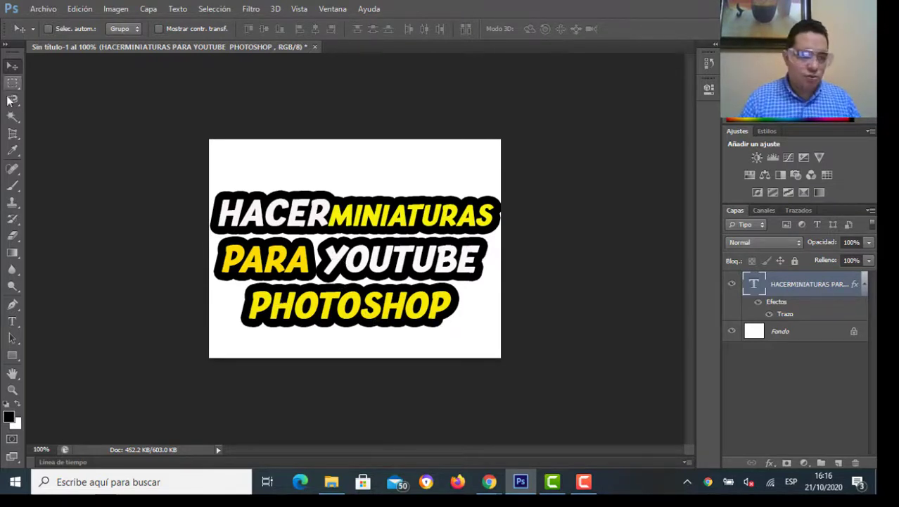
click(12, 321)
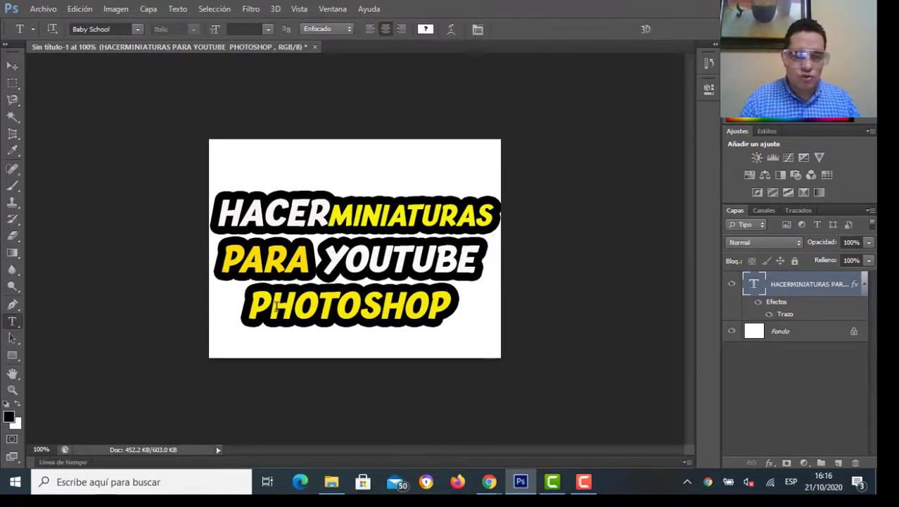
drag(260, 304, 461, 304)
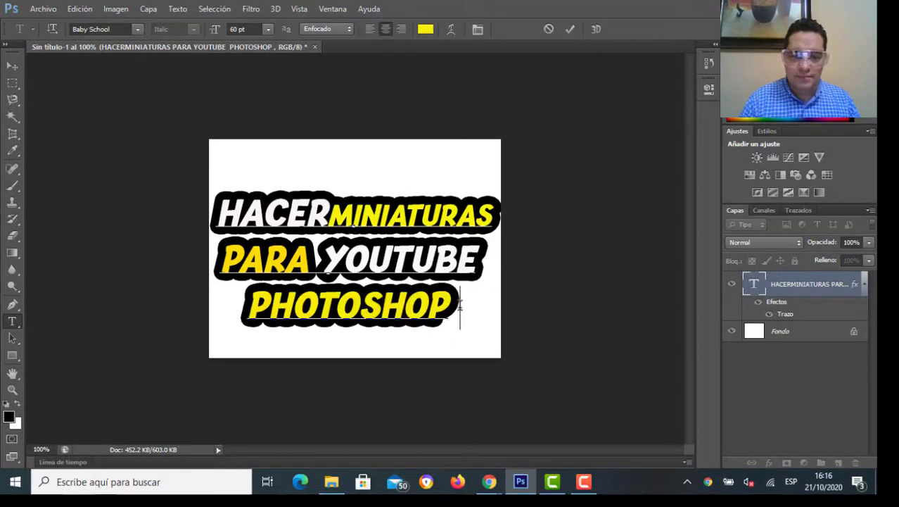
double_click(373, 304)
click(269, 29)
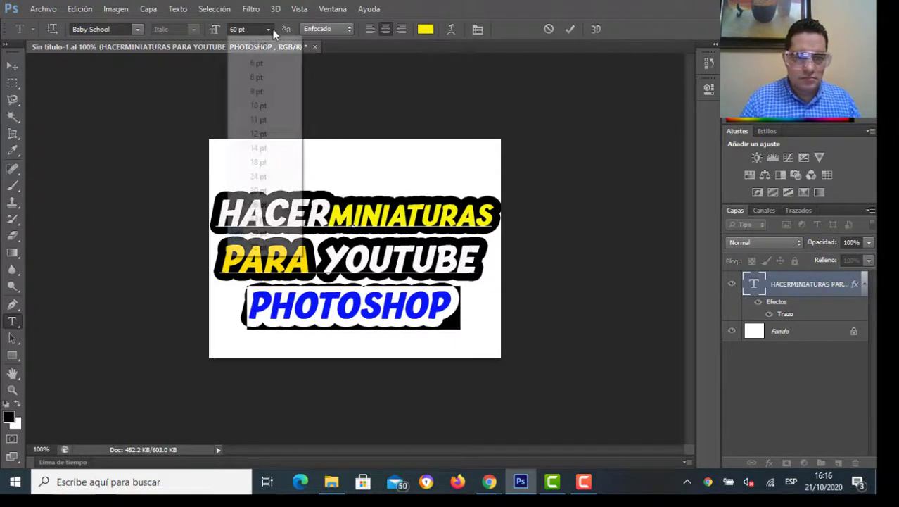
click(257, 251)
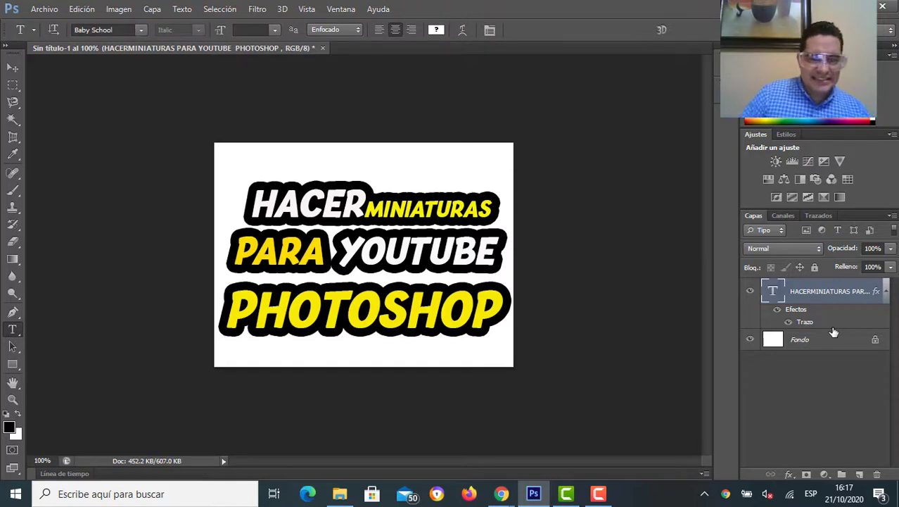
- Duplicate the three-line title text layer with its black stroke
right_click(814, 297)
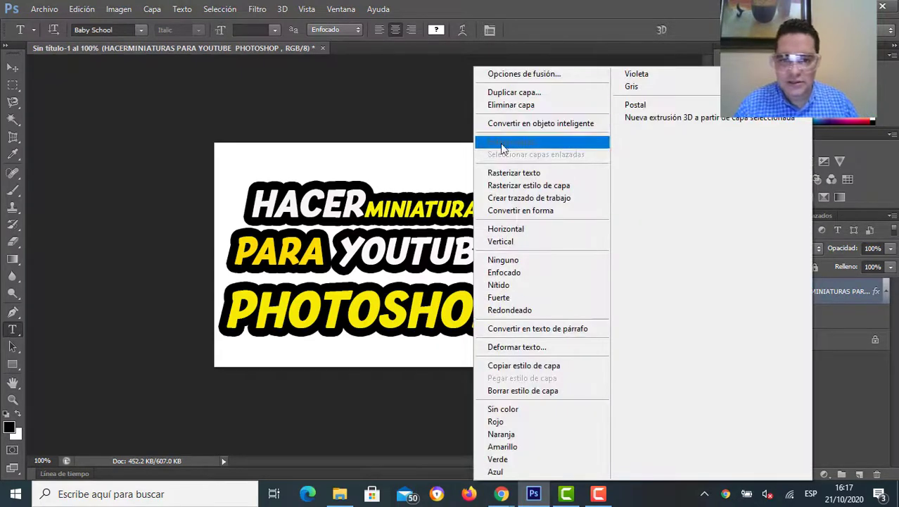
click(524, 98)
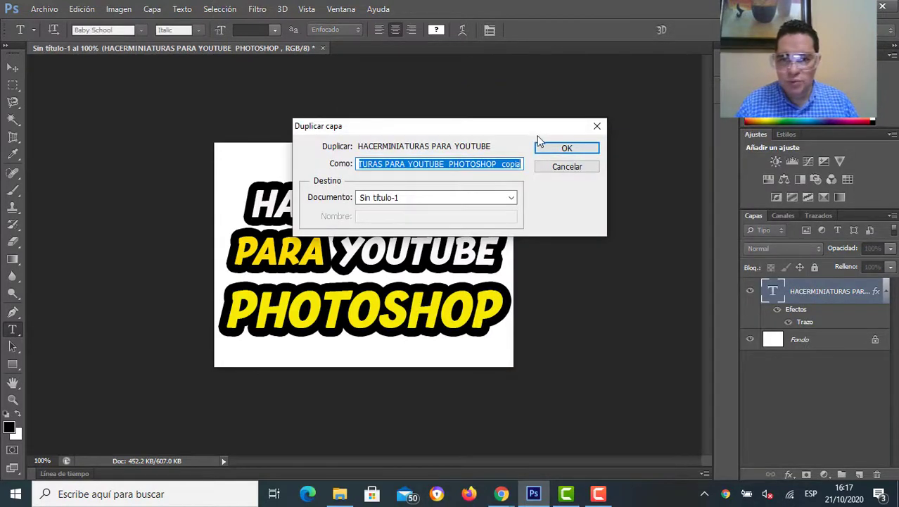
click(550, 154)
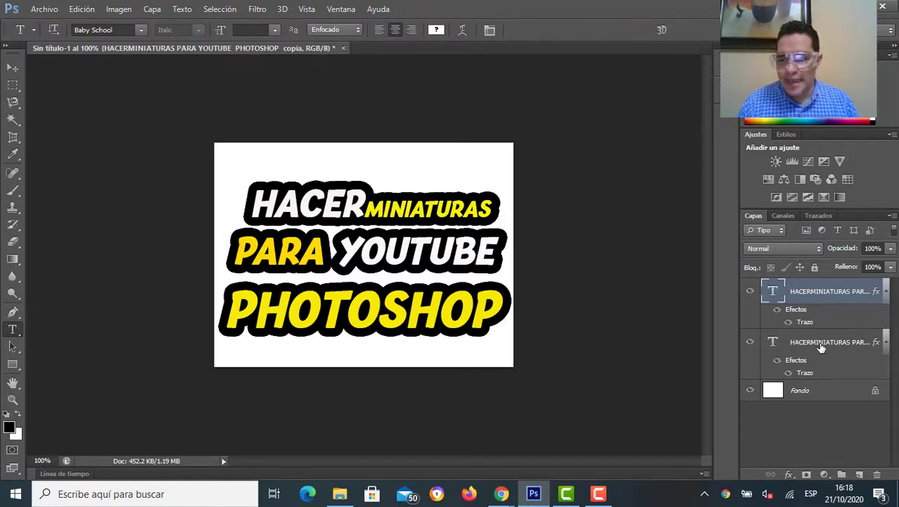
- Change the lower title layer's stroke to bright blue at 18 px
click(809, 377)
double_click(808, 376)
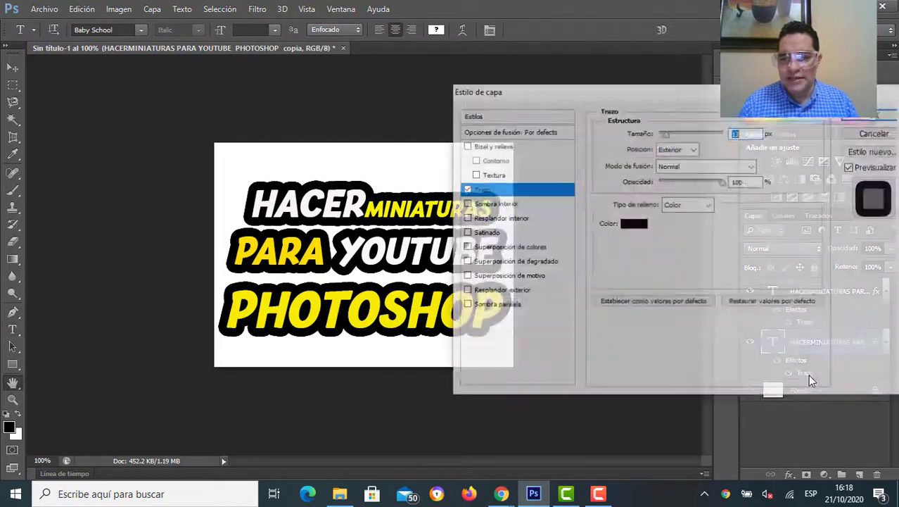
click(627, 223)
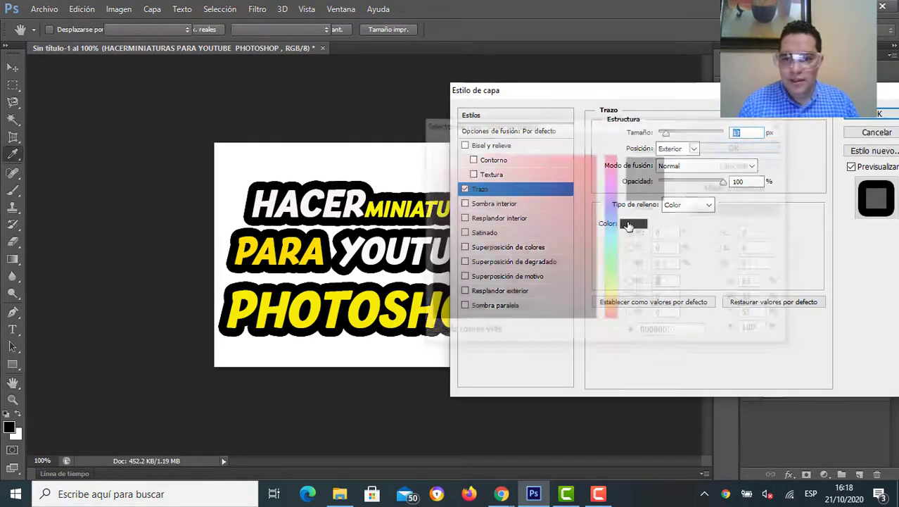
click(612, 210)
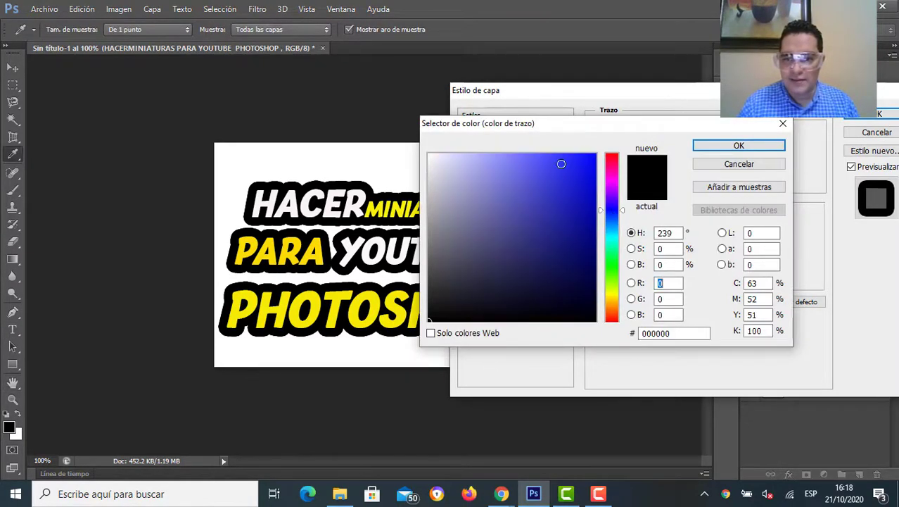
click(592, 160)
click(739, 145)
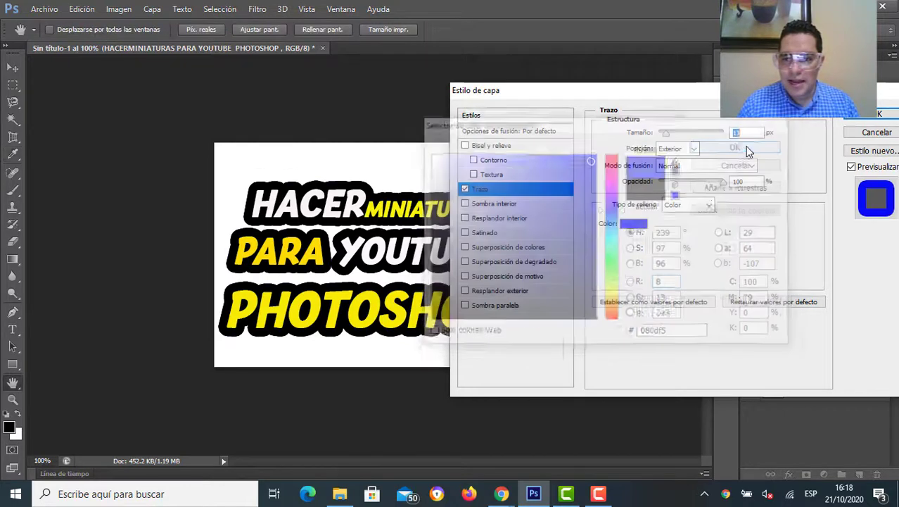
drag(665, 133, 667, 138)
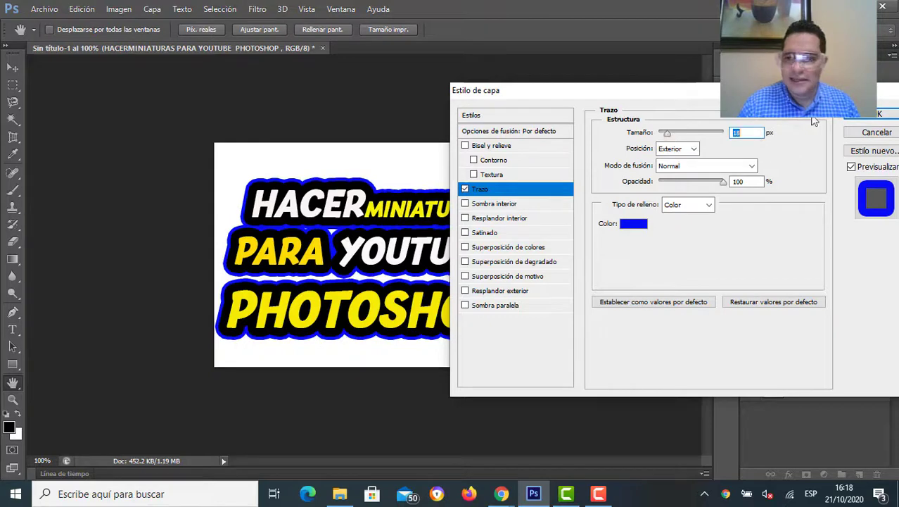
click(866, 117)
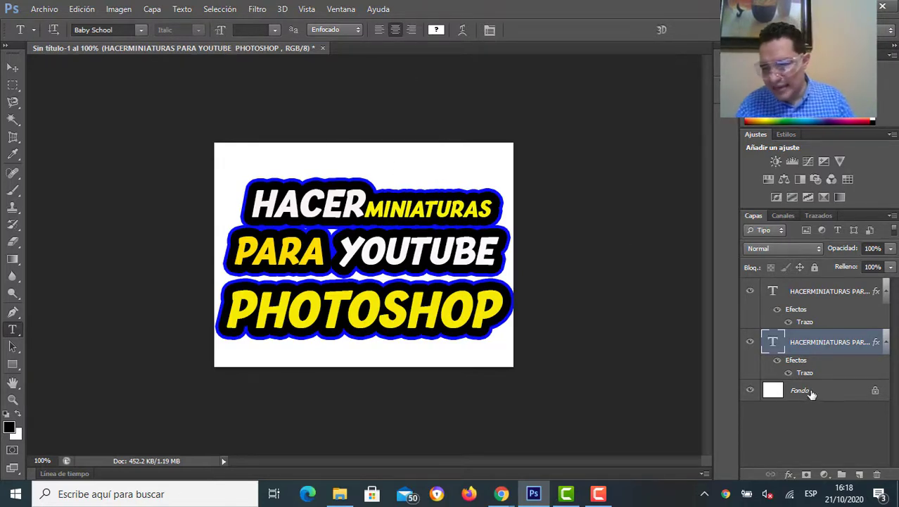
- Hide the Fondo layer and save the double-outlined title as a transparent PNG named 'LETRAS MI'
click(750, 391)
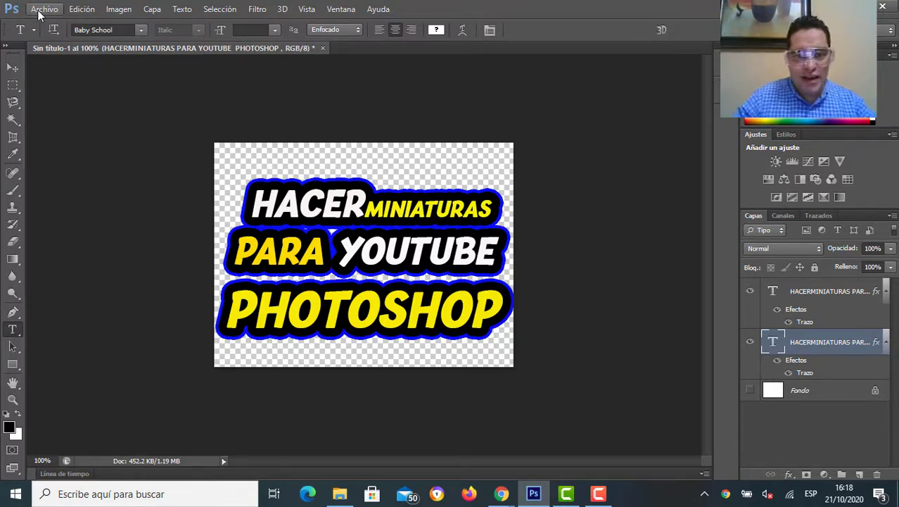
click(37, 10)
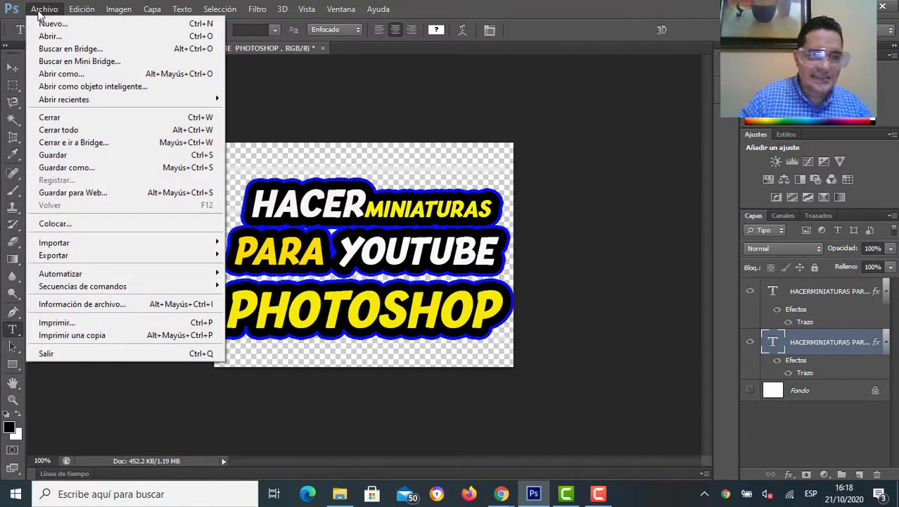
click(102, 167)
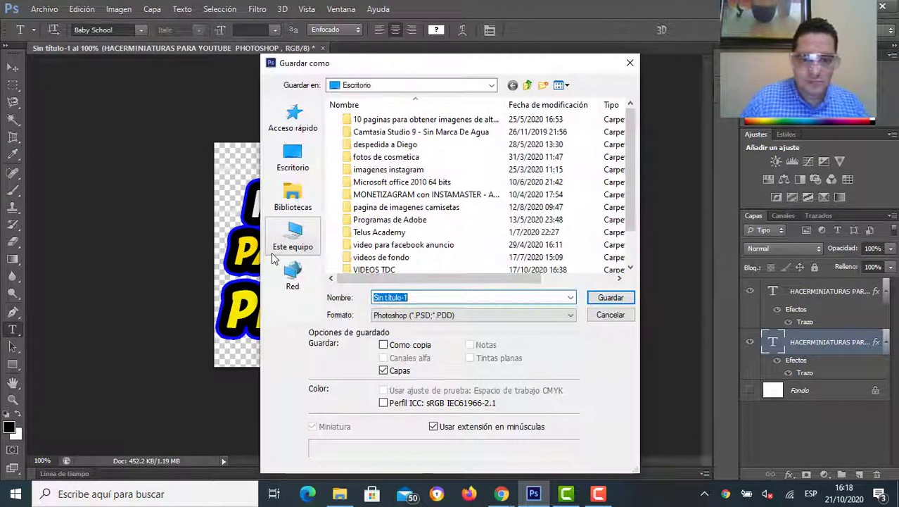
click(562, 318)
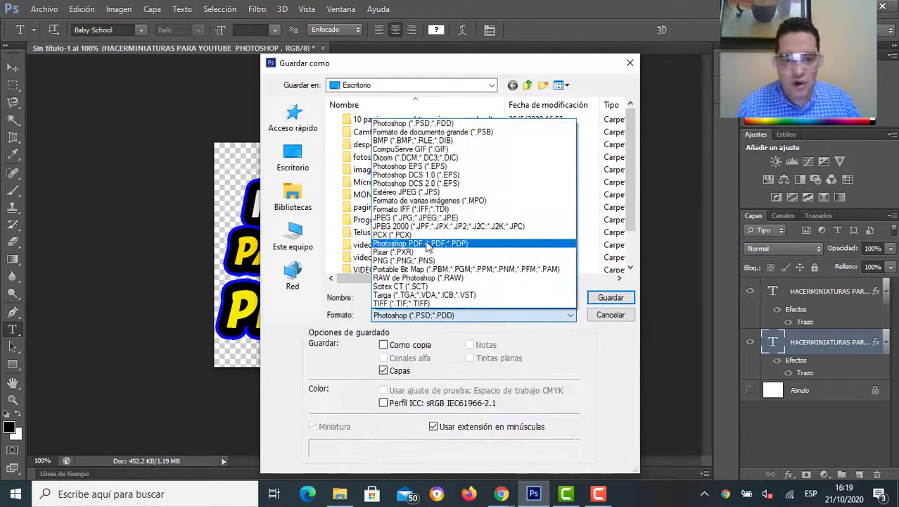
click(493, 260)
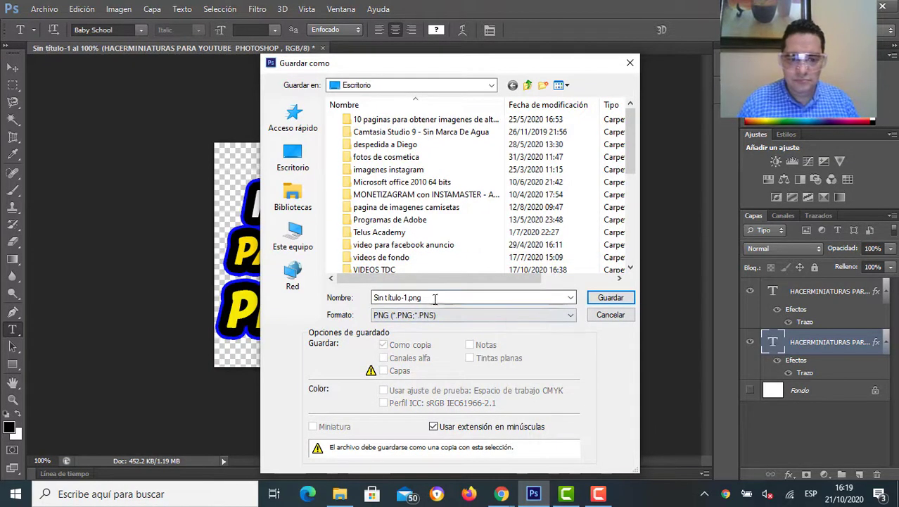
drag(422, 296, 327, 299)
key(BackSpace)
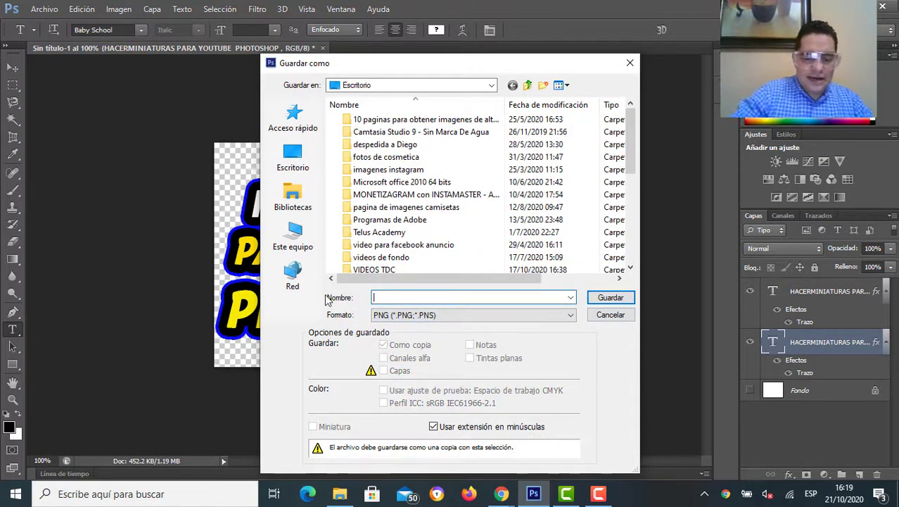
text(MLETRA)
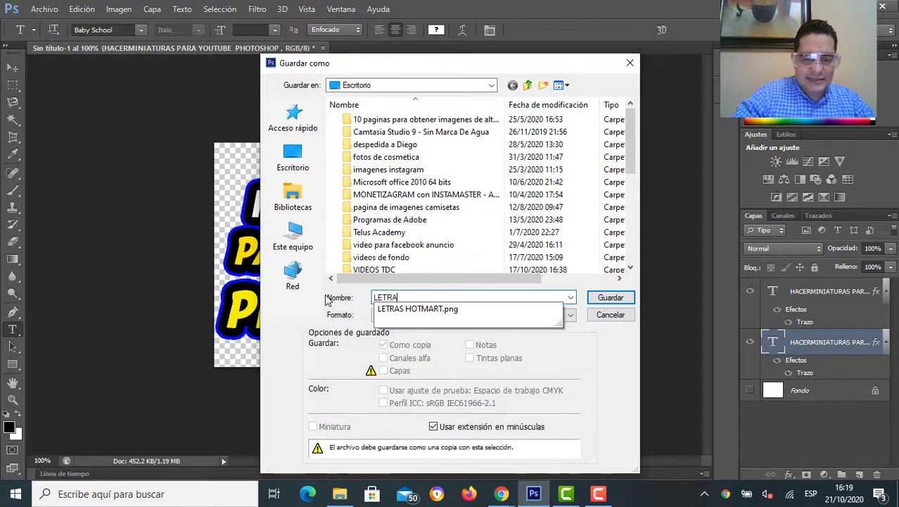
text(S MINIATURA CON DOBLE CONTORNO)
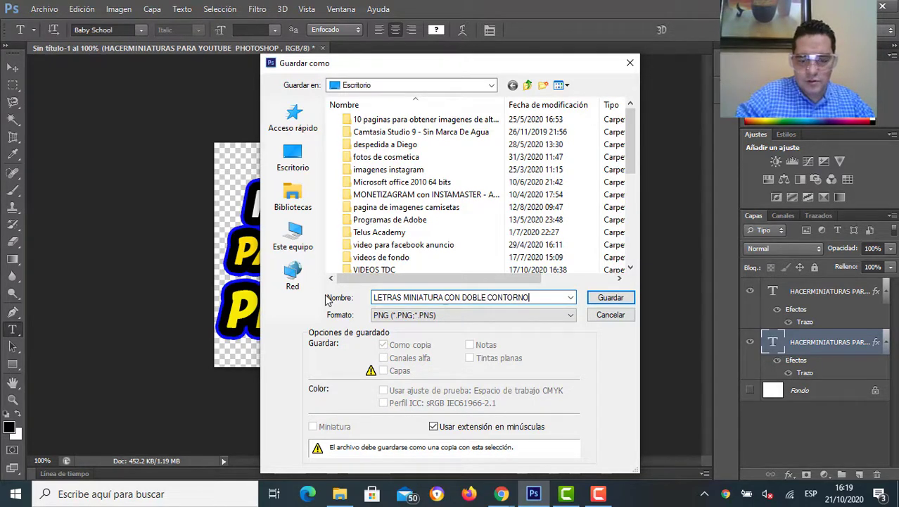
key(Return)
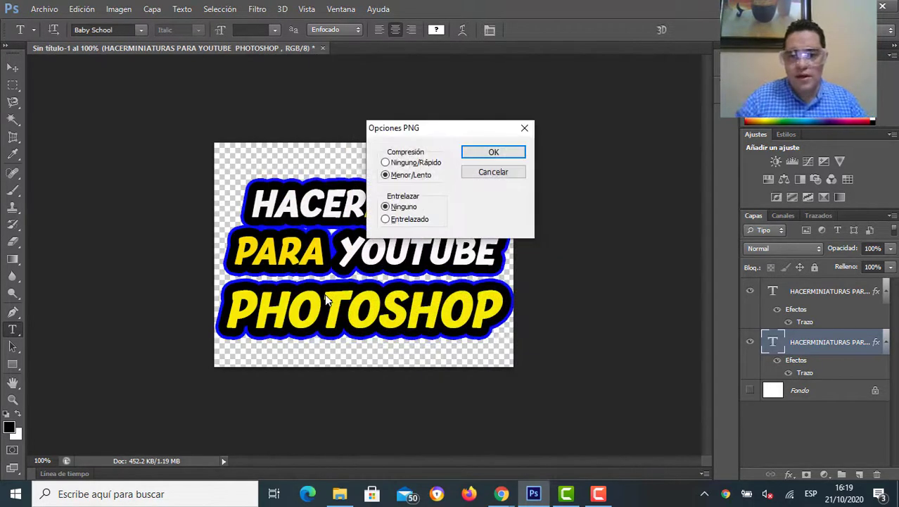
click(516, 154)
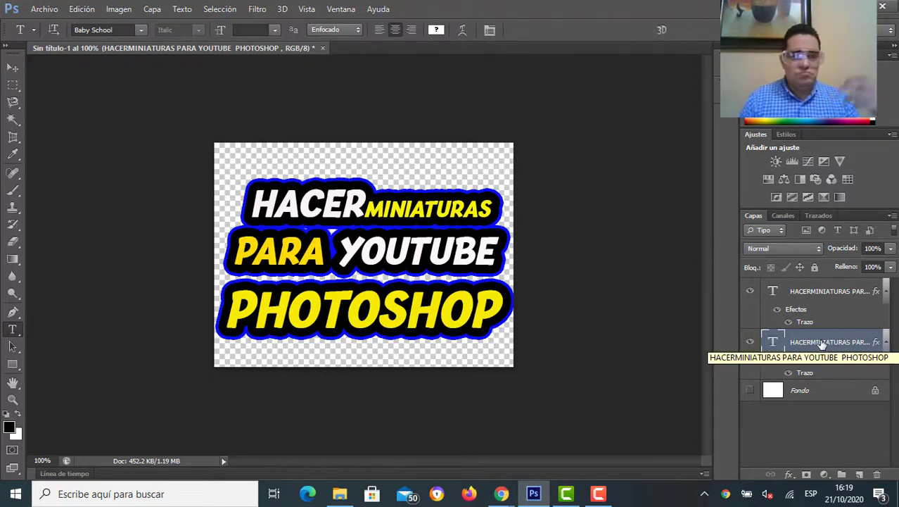
- Delete the blue-stroke text layer and rasterize the remaining title text layer
drag(810, 343, 877, 475)
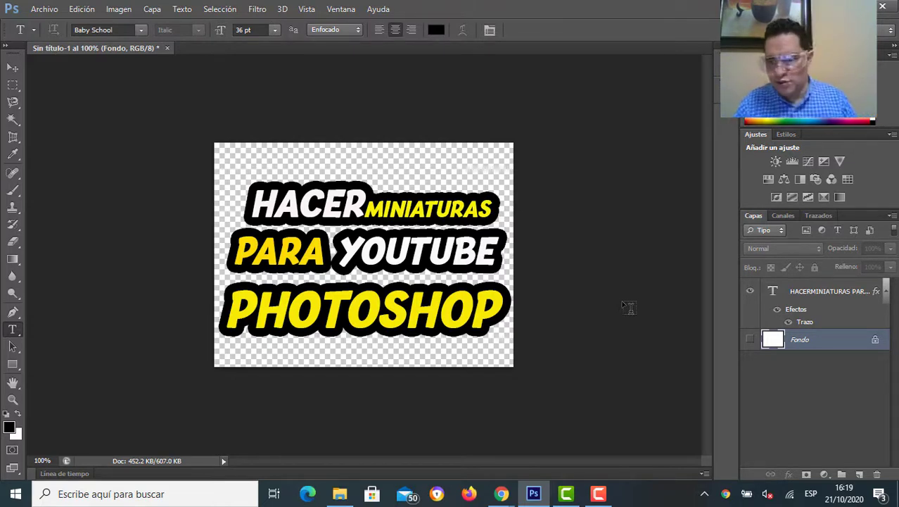
click(822, 300)
right_click(822, 300)
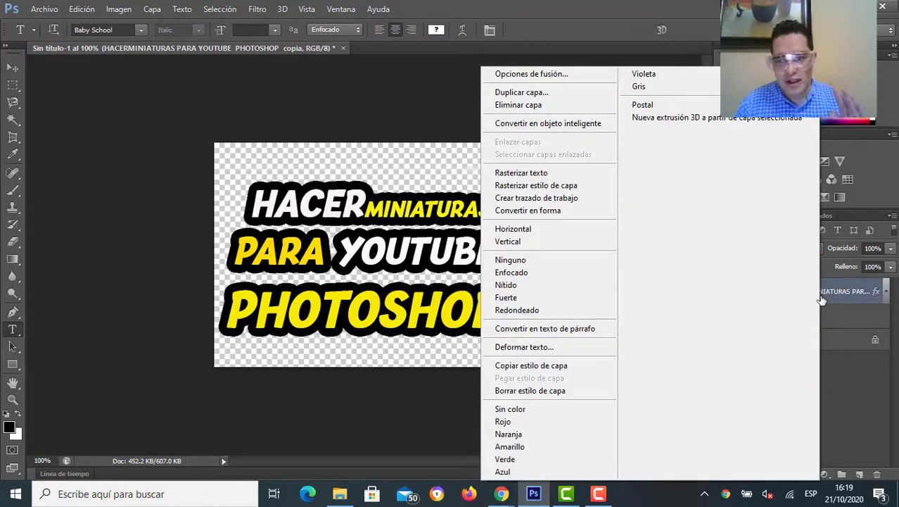
click(535, 176)
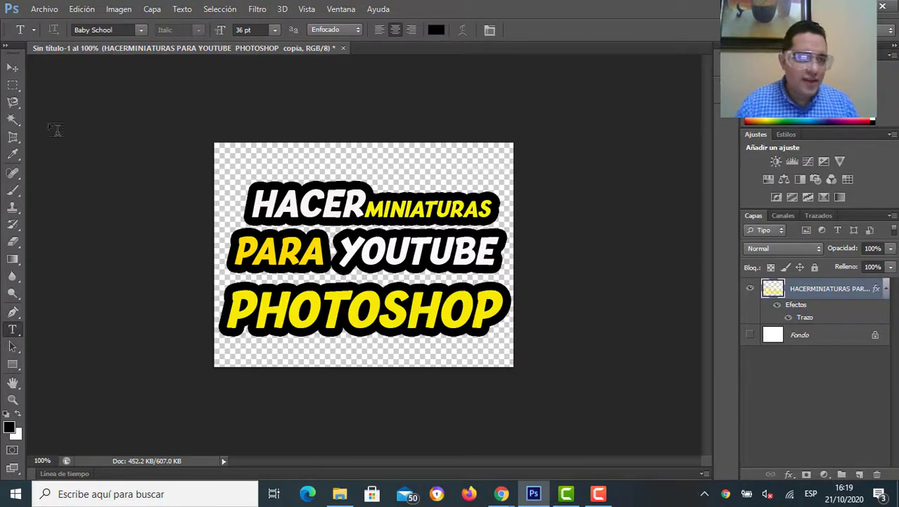
- Try a manual warp on the rasterized title, bending and slanting its left side
click(12, 67)
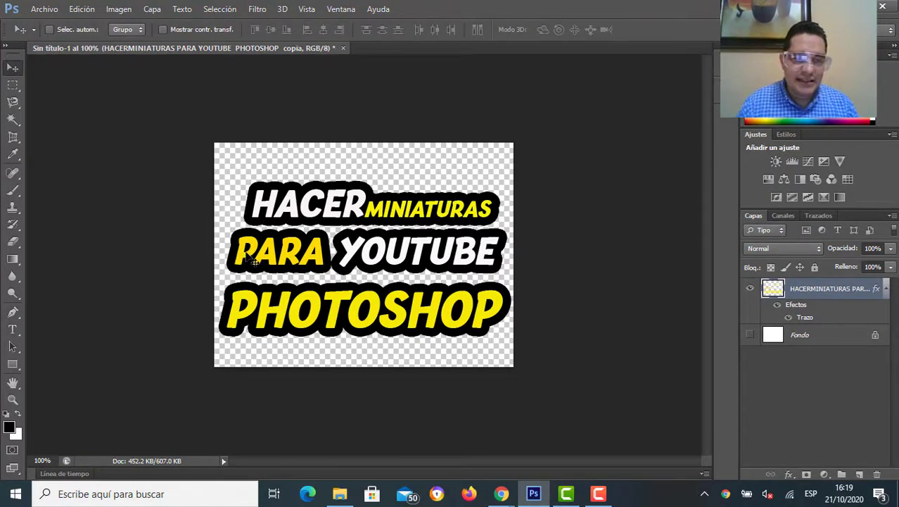
drag(249, 258, 250, 257)
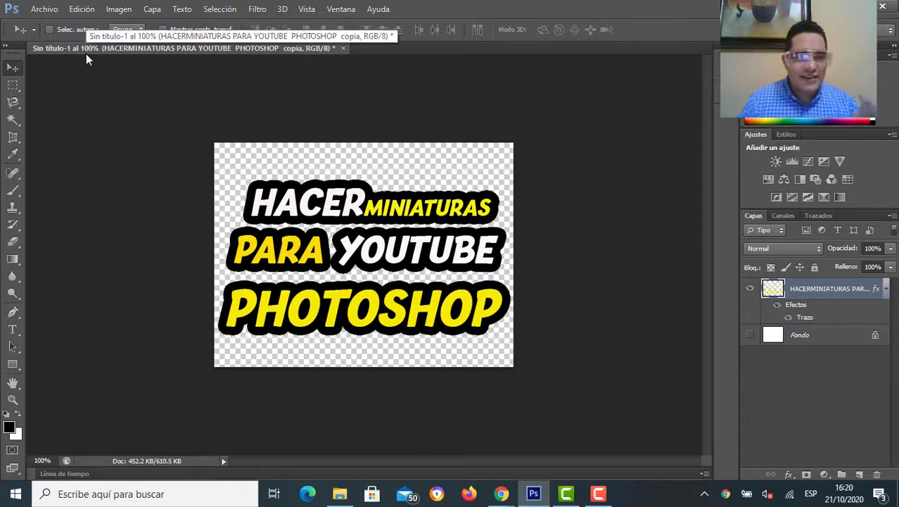
click(81, 9)
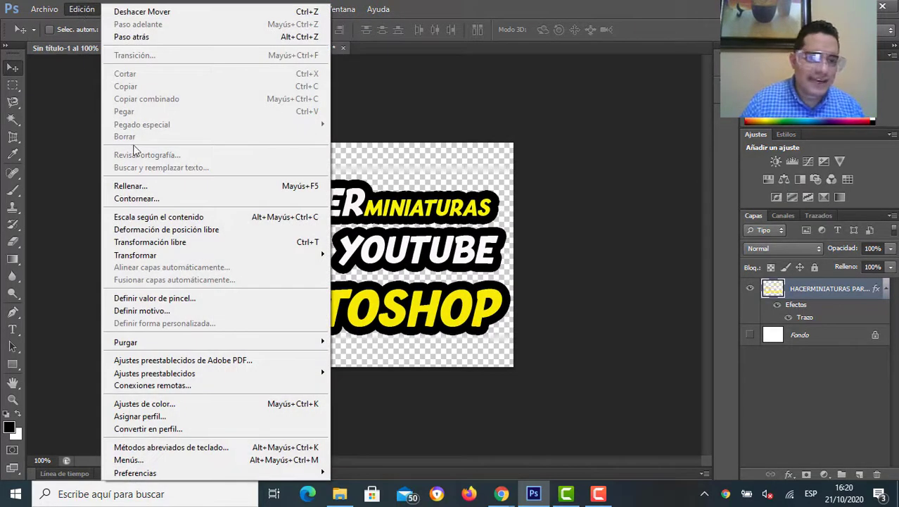
mouse_move(135, 254)
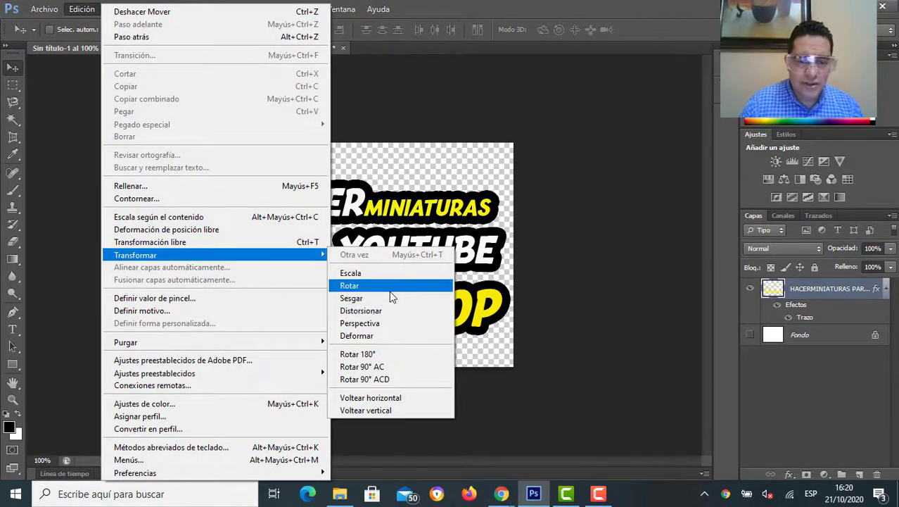
click(379, 337)
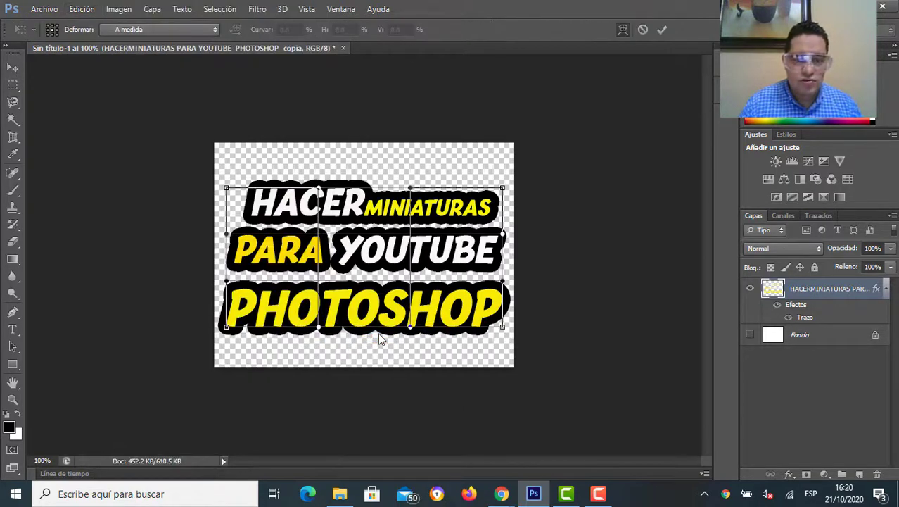
drag(284, 259, 287, 241)
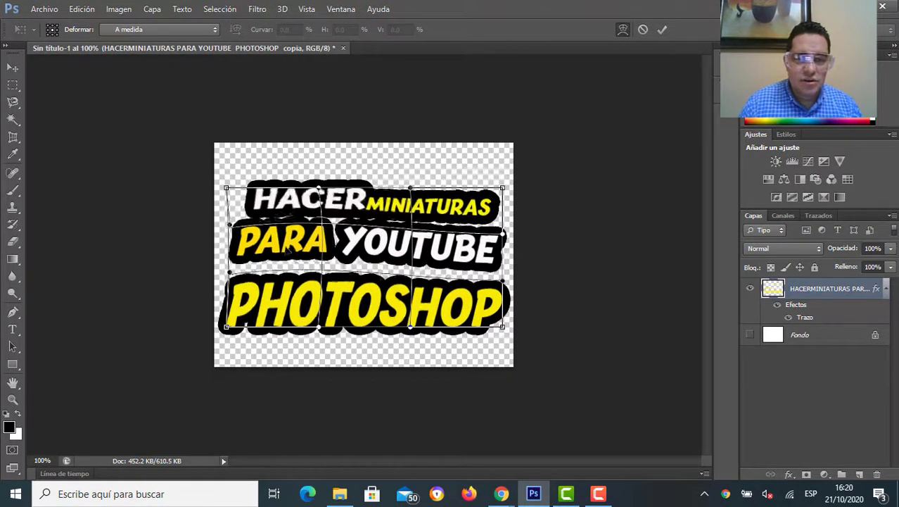
mouse_move(287, 242)
mouse_down()
mouse_move(336, 259)
mouse_move(236, 215)
mouse_move(288, 260)
mouse_move(240, 199)
mouse_move(298, 264)
mouse_up()
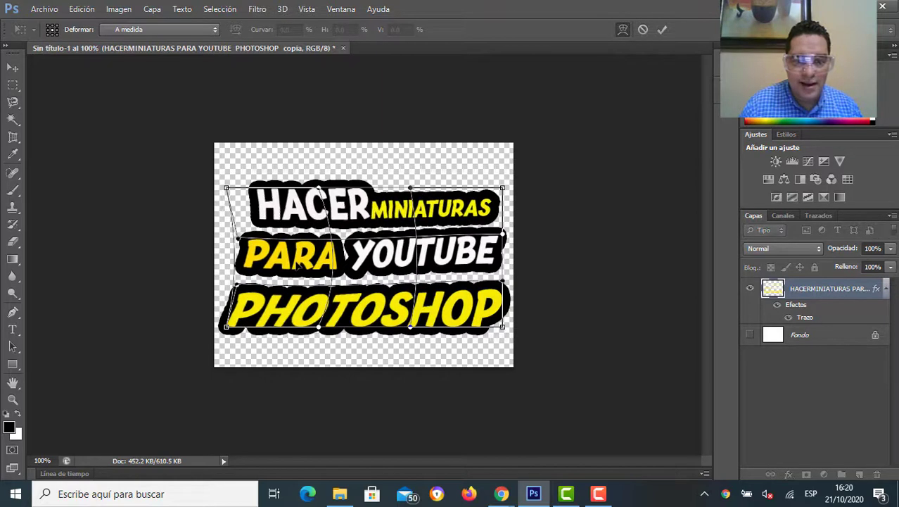
- Cancel the warp so the title stays unwarped, and bring up the Edición commands
click(83, 9)
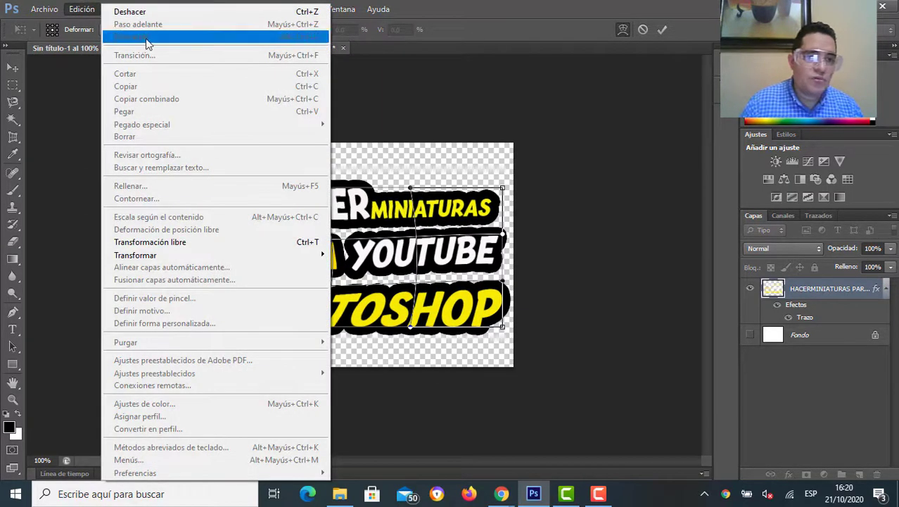
click(586, 148)
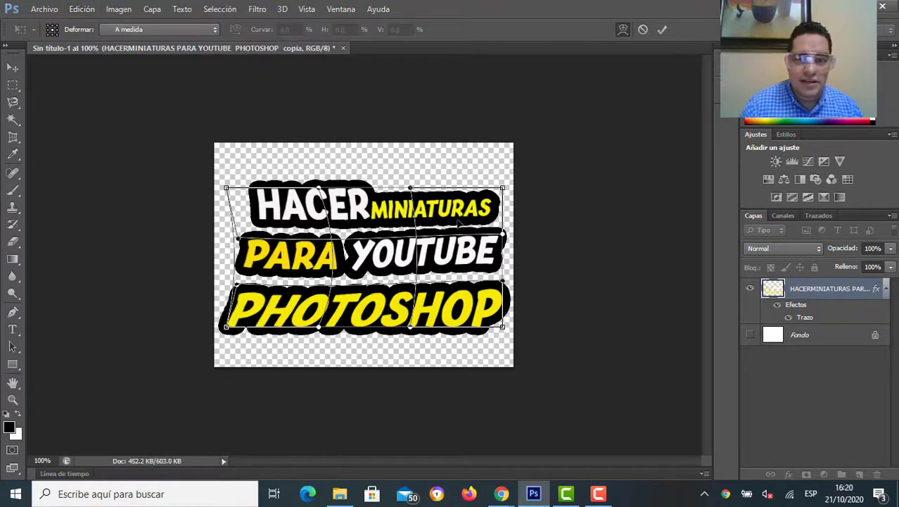
key(v)
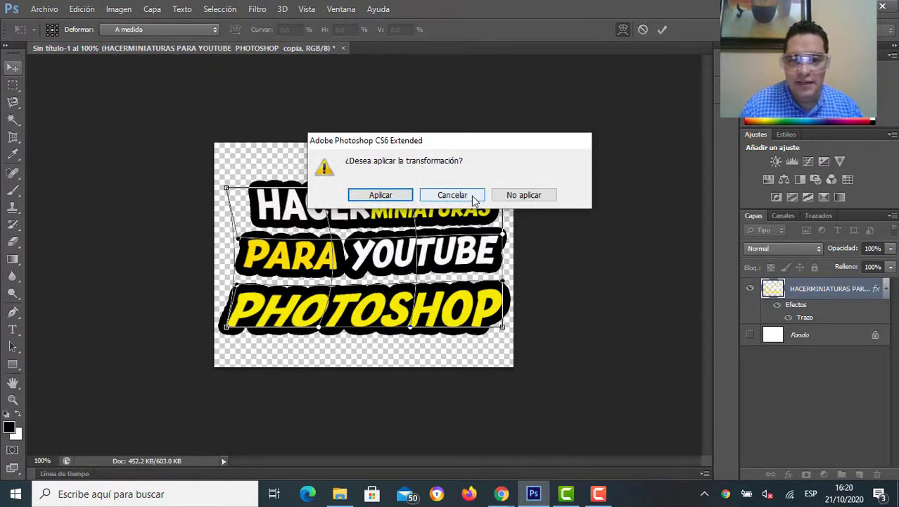
click(473, 197)
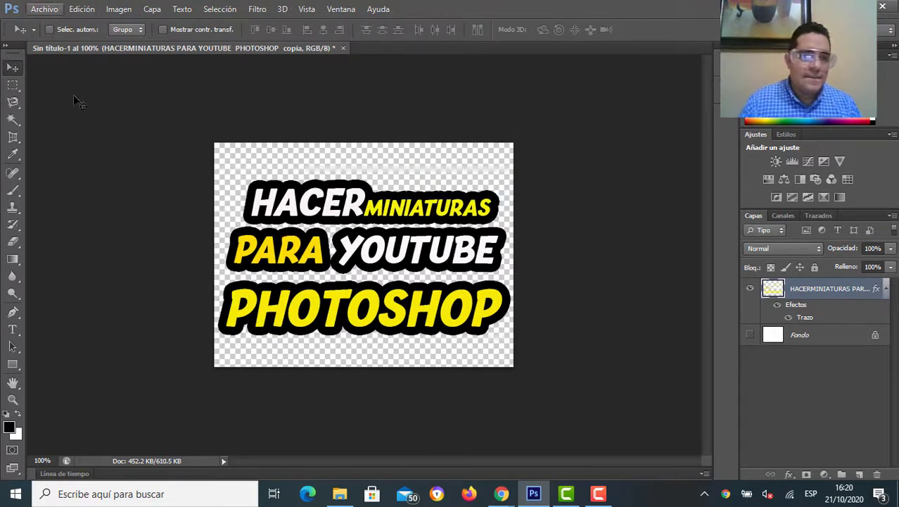
click(83, 9)
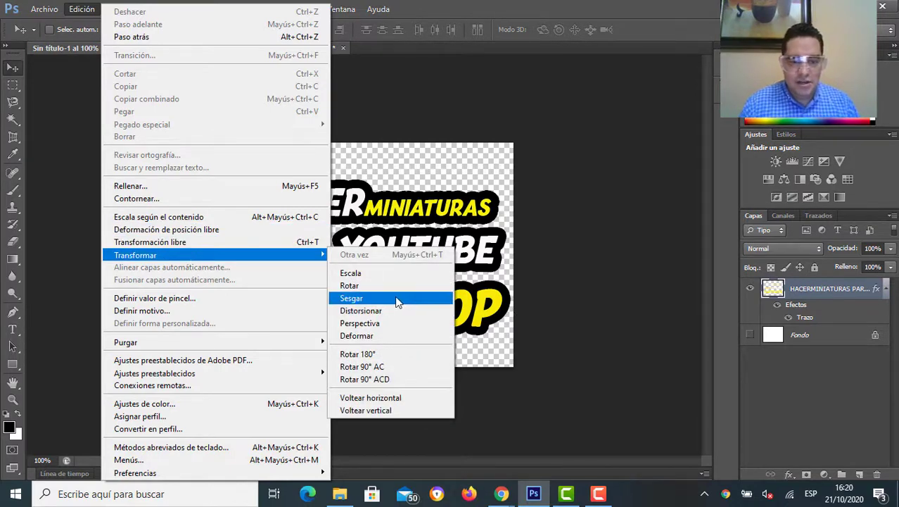
- Preview the title with the Arco, Arco inferior and Arco superior warp styles
click(375, 336)
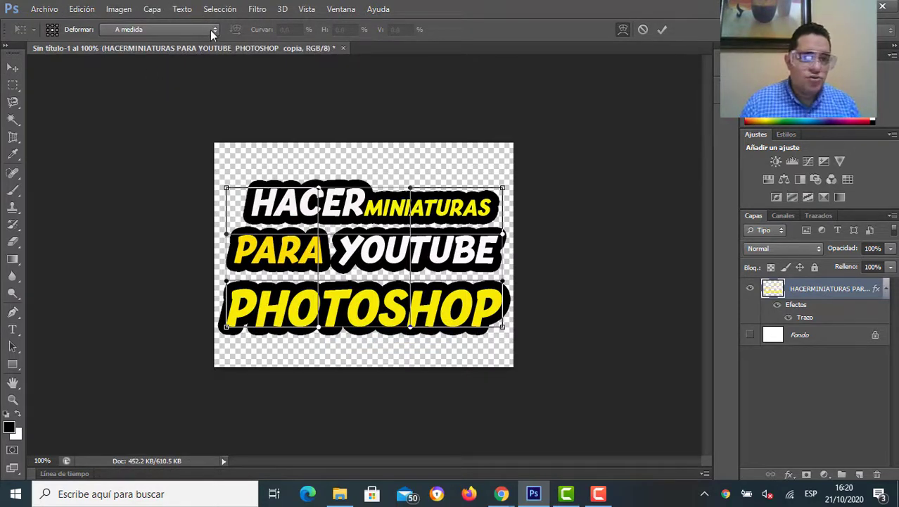
click(211, 29)
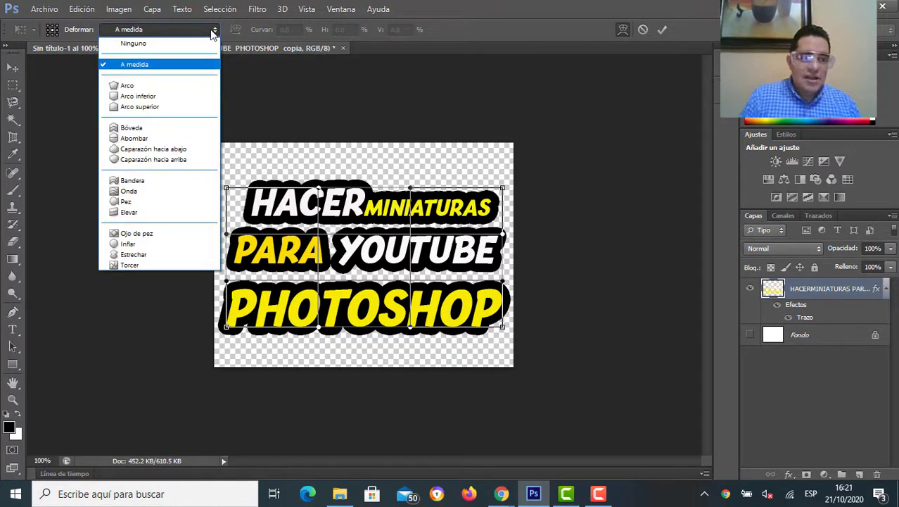
click(167, 86)
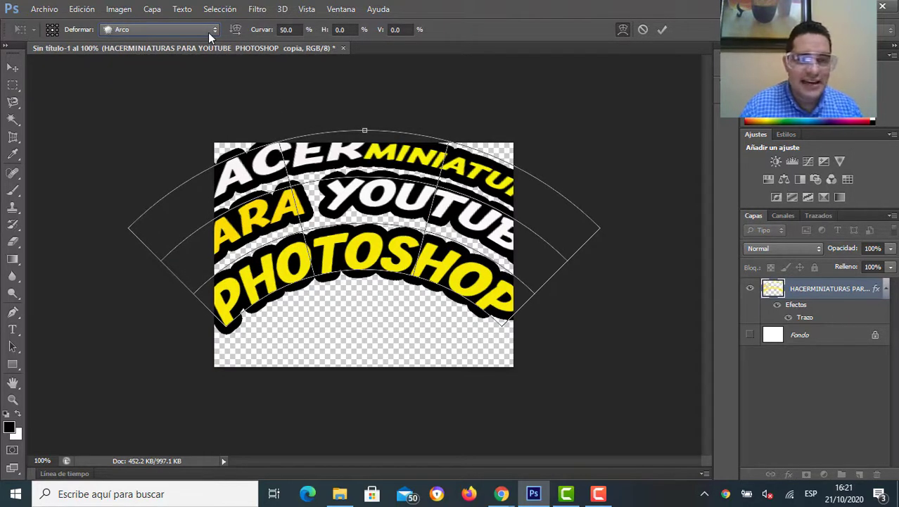
click(208, 33)
click(180, 94)
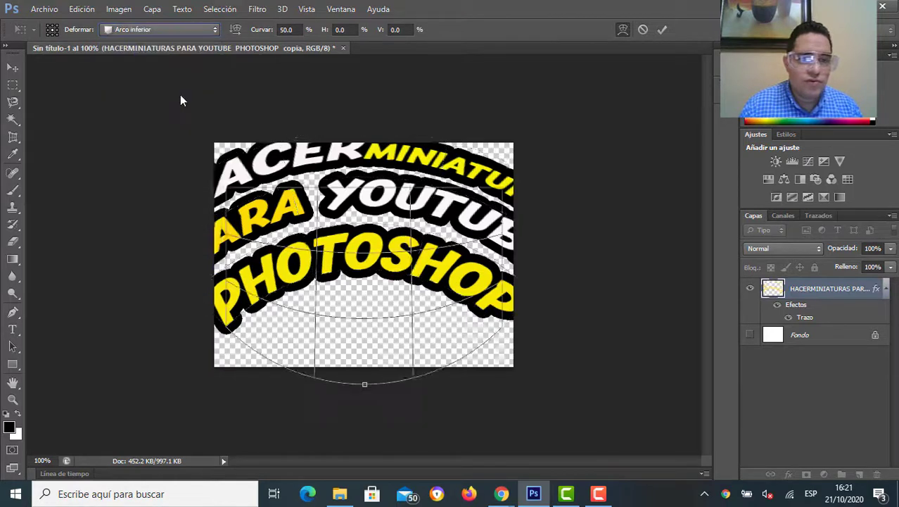
click(209, 31)
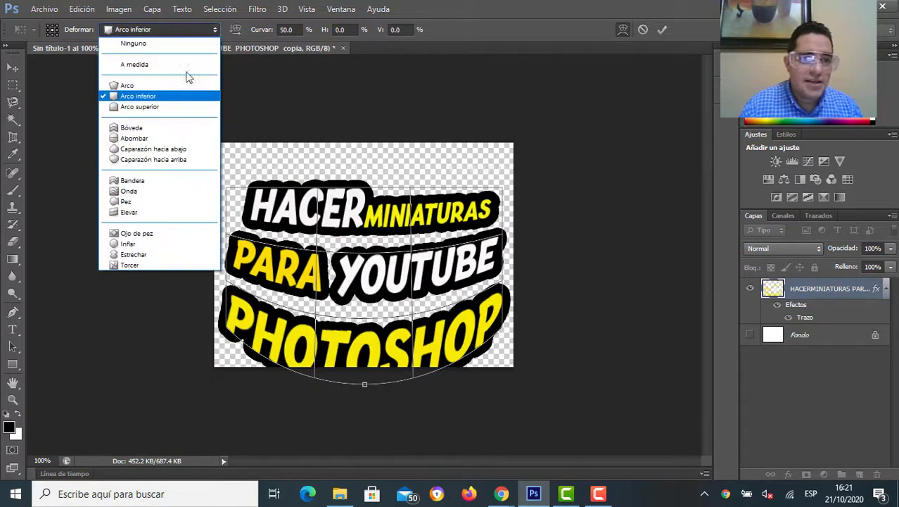
click(167, 111)
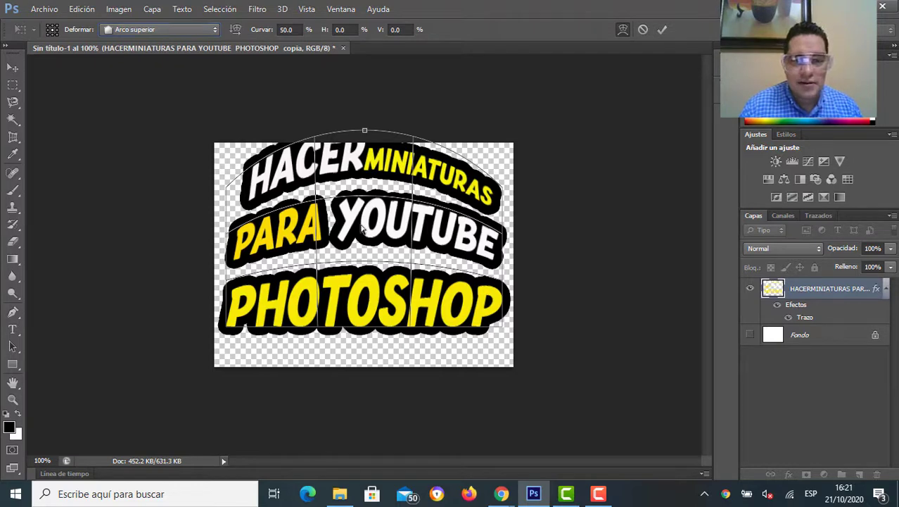
- Switch the warp to the Onda wave style, bringing up the apply-transformation prompt
click(13, 68)
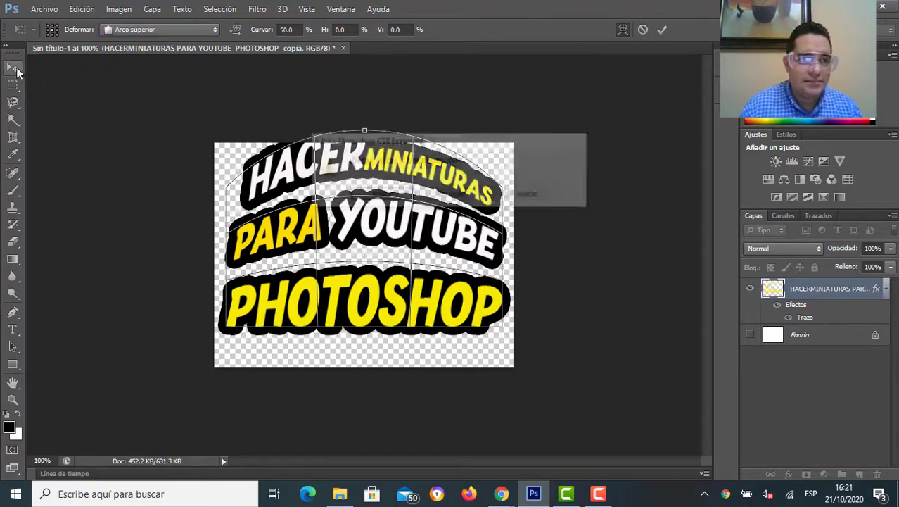
click(454, 196)
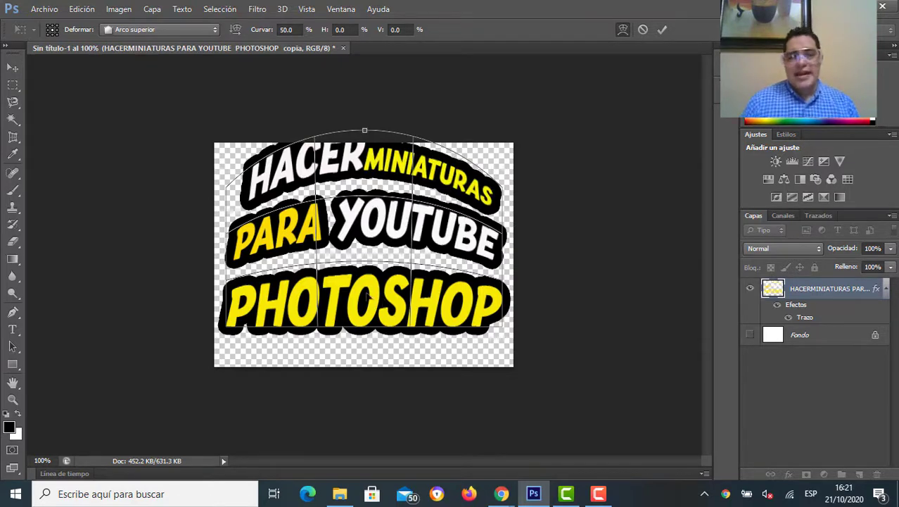
click(215, 31)
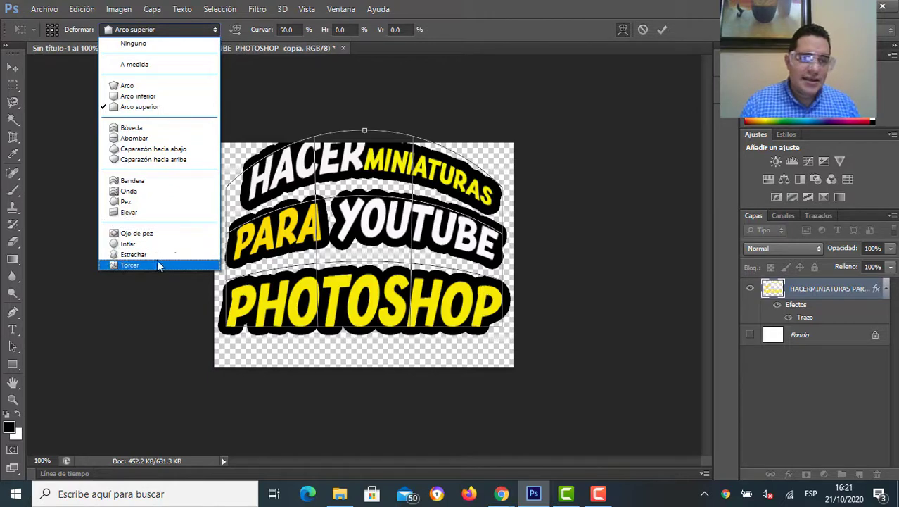
click(160, 201)
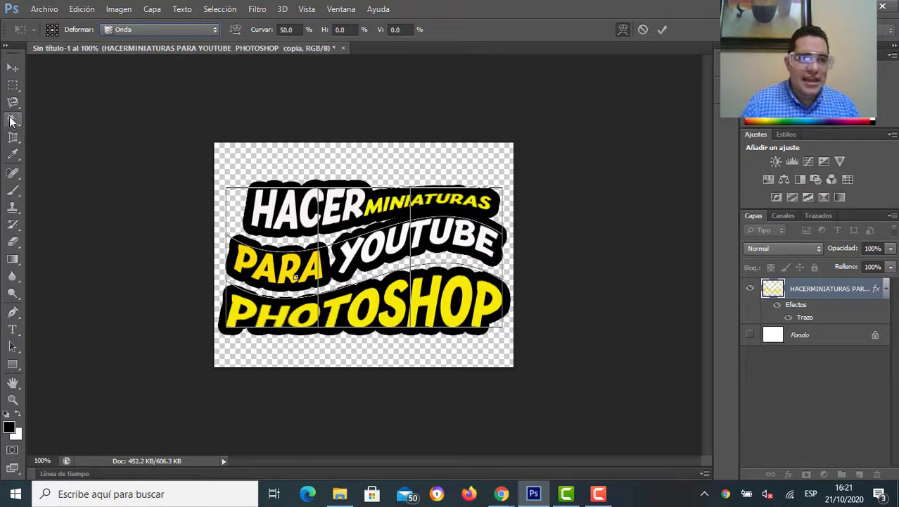
click(14, 71)
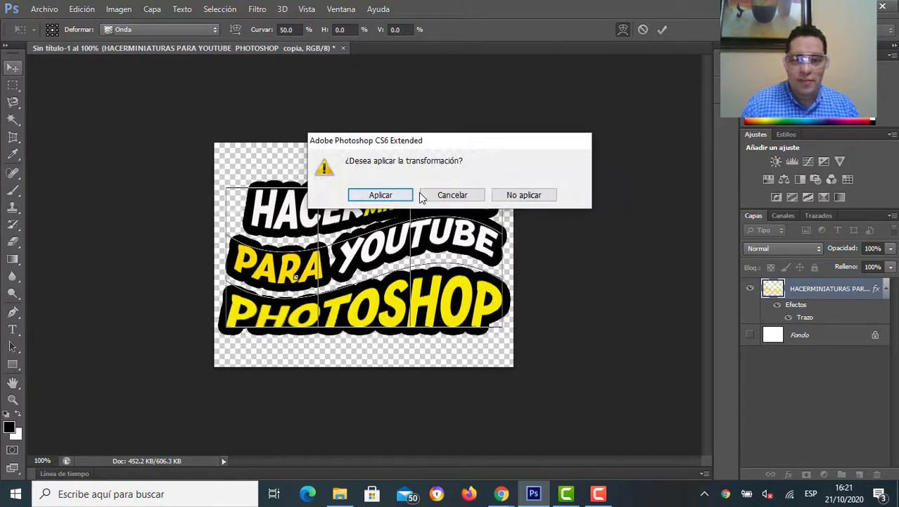
- Discard the wave warp and start a puppet warp on the title text
click(514, 197)
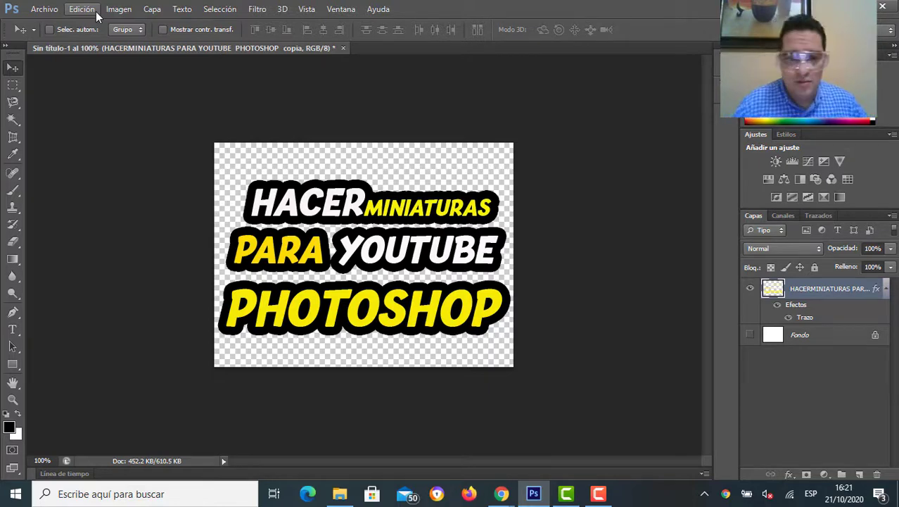
click(96, 11)
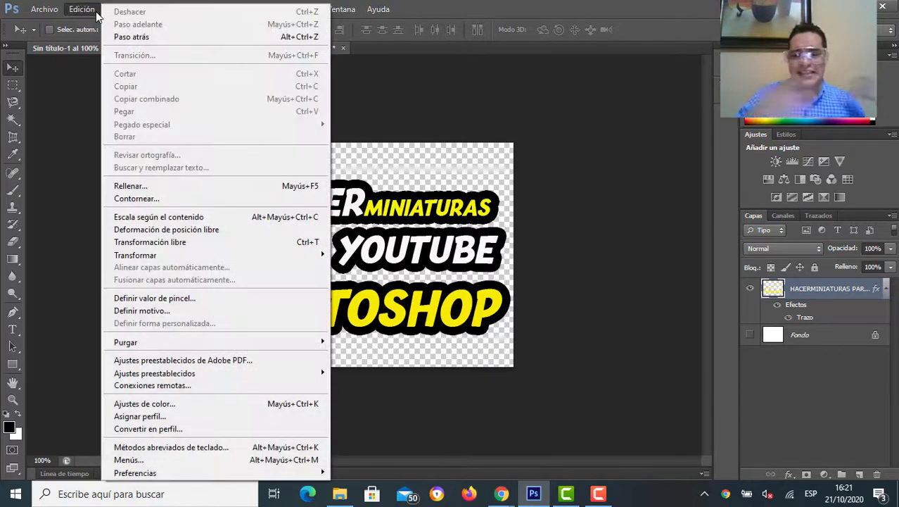
click(571, 183)
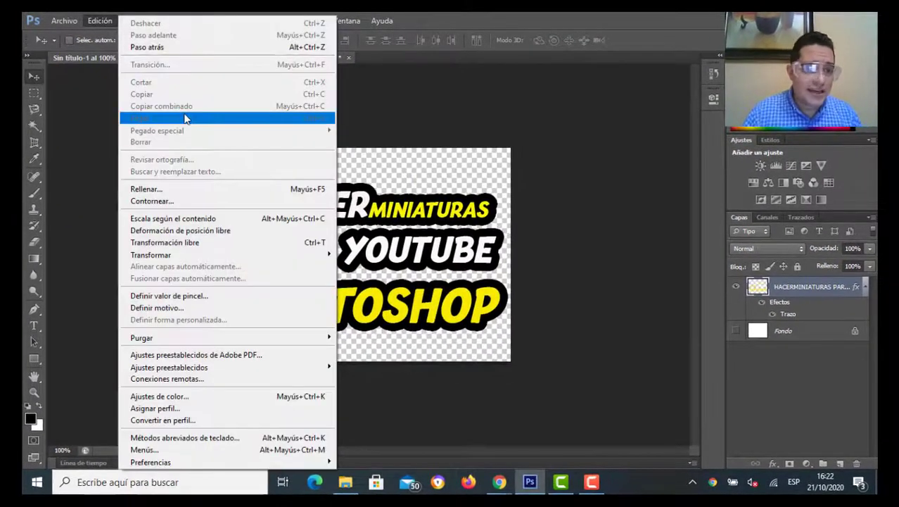
click(202, 233)
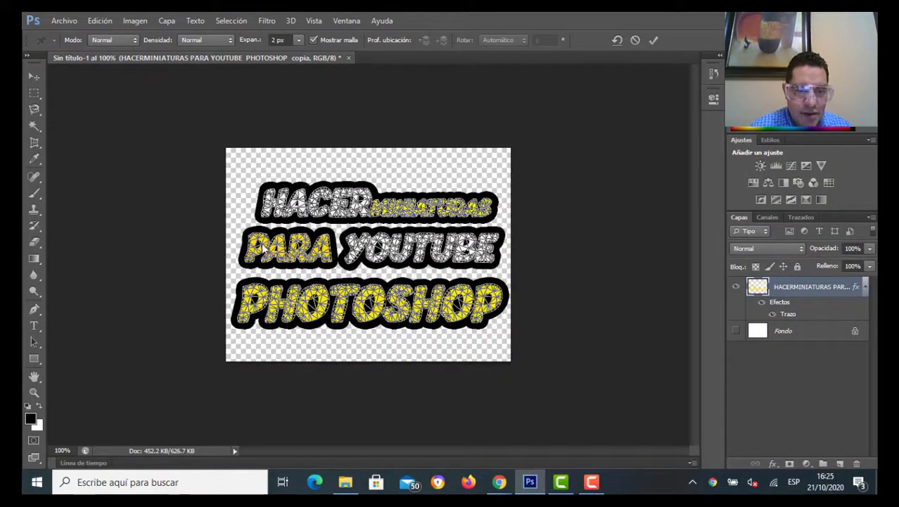
- Drag puppet pins to bend and shift letters of PARA, YOUTUBE and PHOTOSHOP, then commit
drag(264, 251, 255, 235)
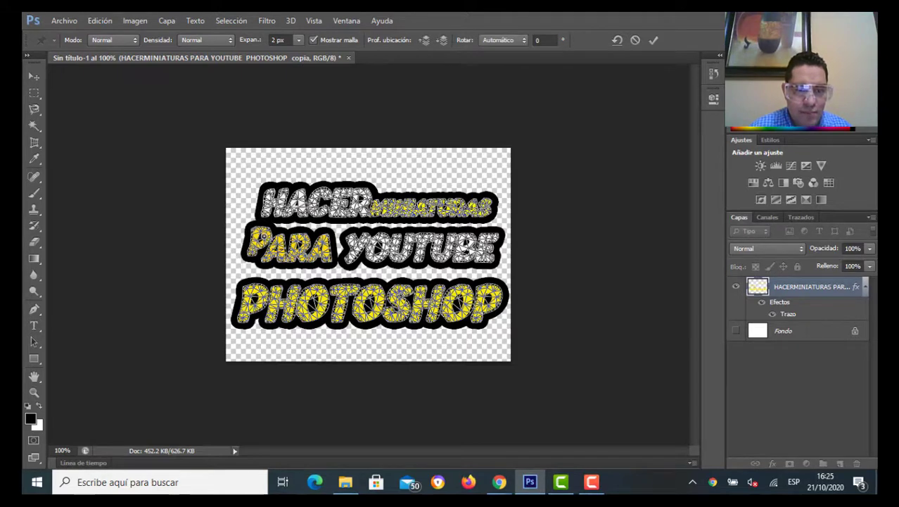
drag(280, 248, 316, 211)
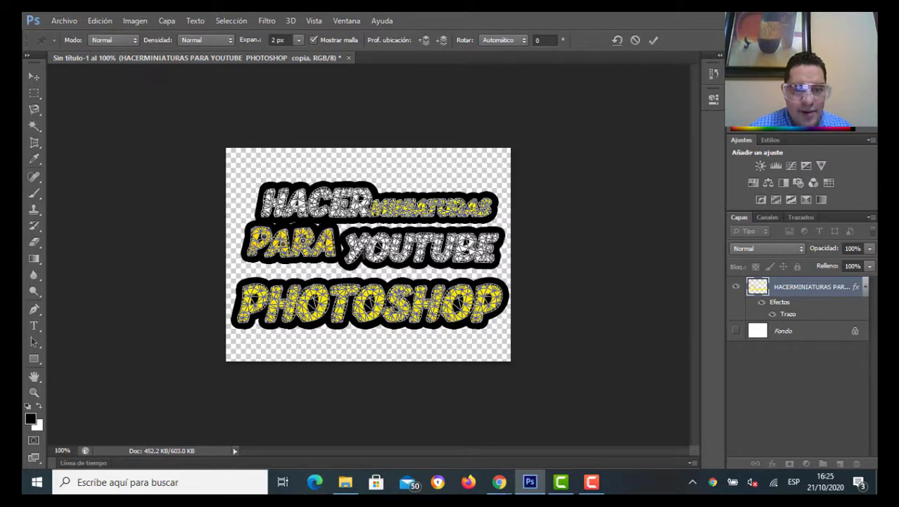
drag(342, 241, 359, 233)
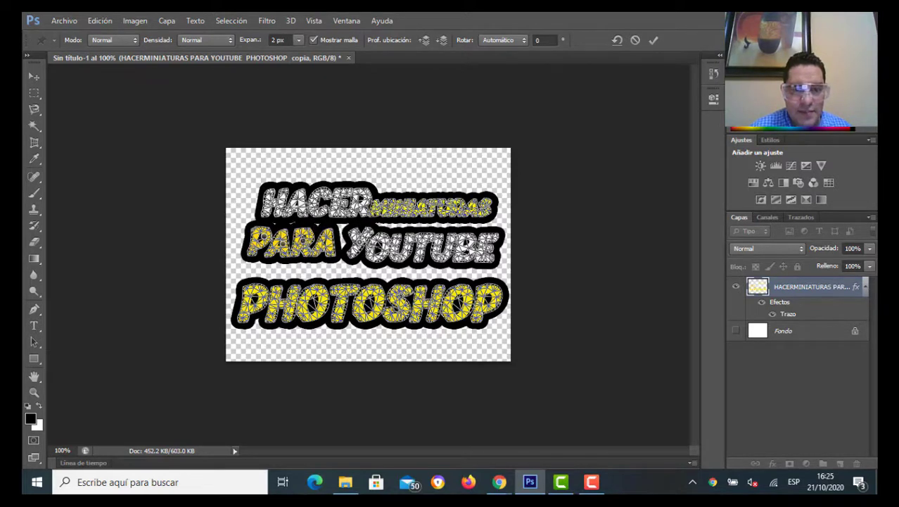
mouse_move(406, 246)
mouse_down()
mouse_move(415, 215)
mouse_move(417, 243)
mouse_move(485, 211)
mouse_up()
mouse_move(450, 249)
mouse_down()
mouse_move(468, 227)
mouse_move(459, 249)
mouse_move(499, 241)
mouse_up()
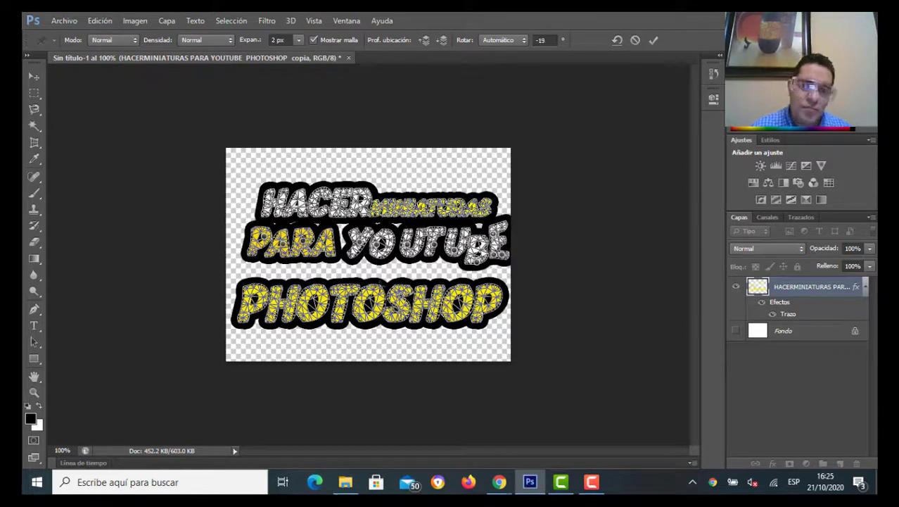
drag(281, 233, 320, 246)
drag(422, 295, 503, 253)
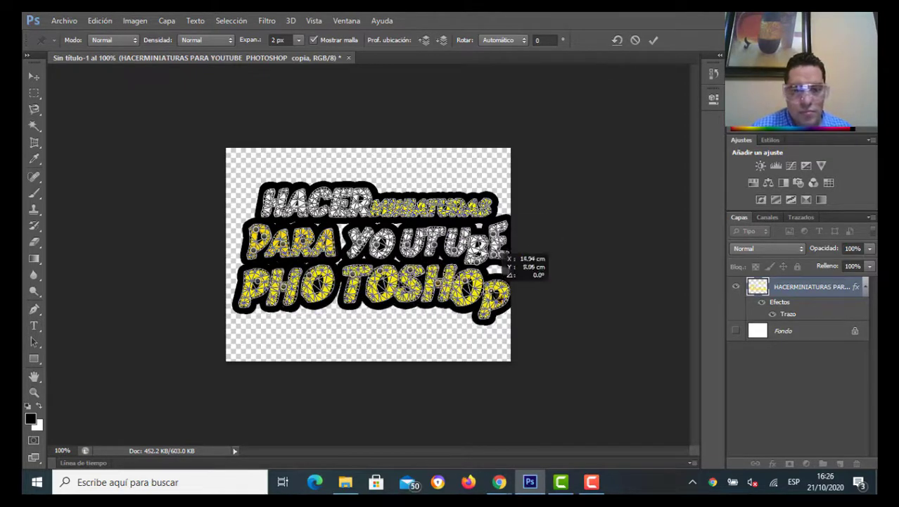
key(Return)
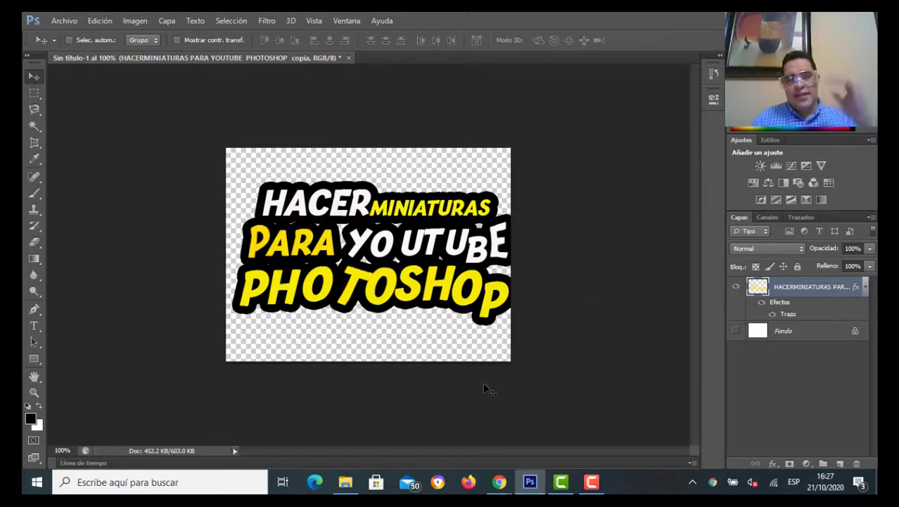
- Save the puppet-warped title as a PNG named 'TITULO PRINCIPAL'
click(56, 22)
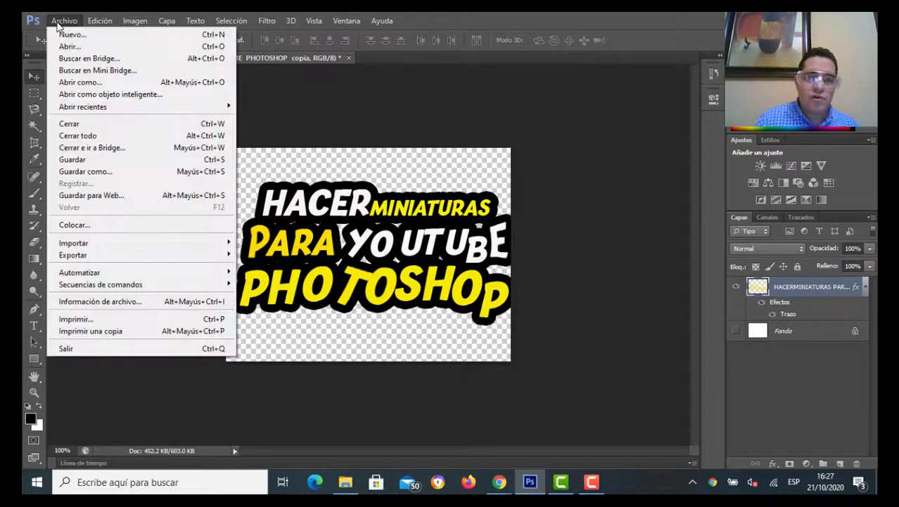
click(125, 171)
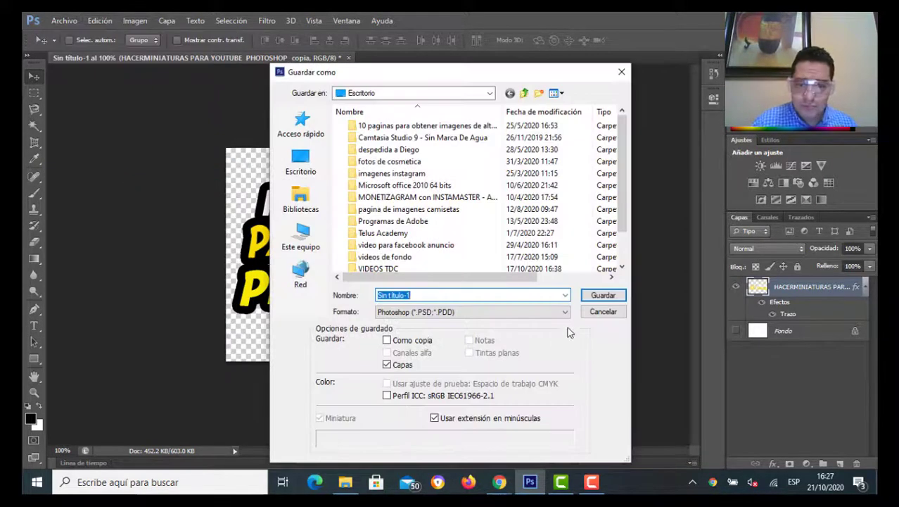
click(454, 317)
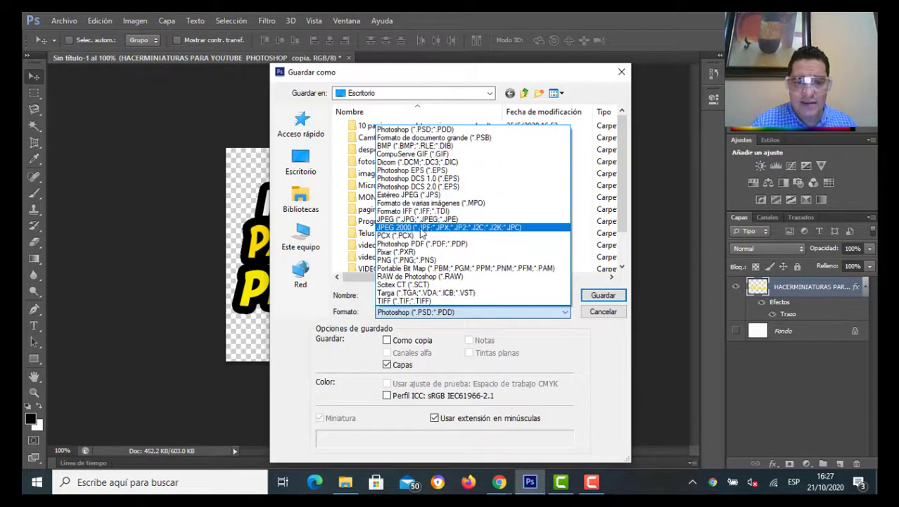
click(420, 260)
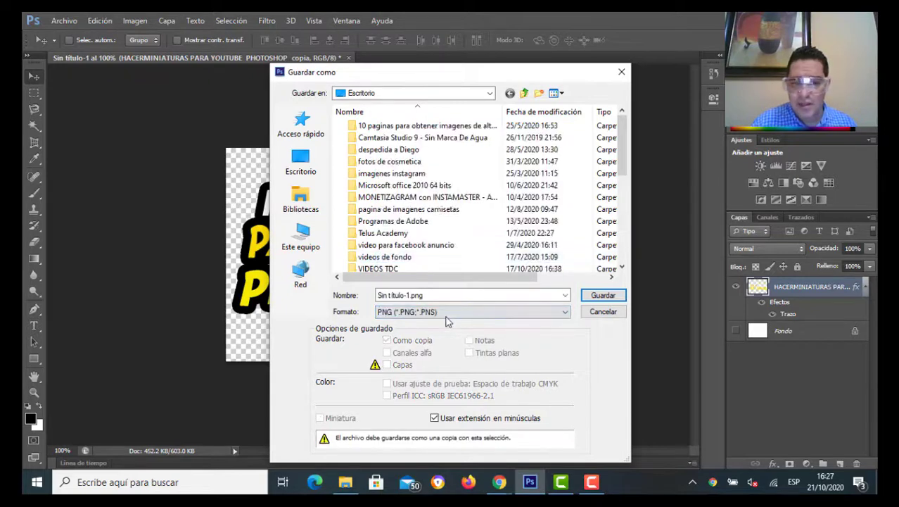
double_click(442, 297)
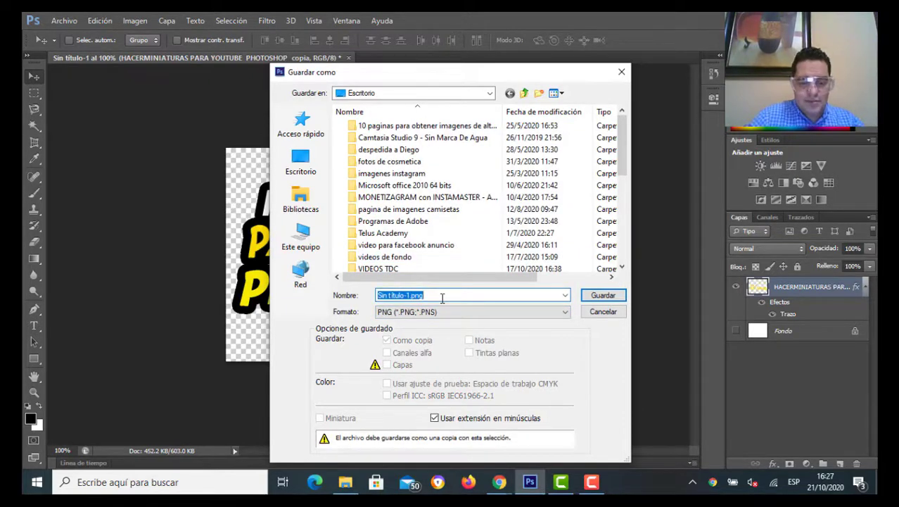
text(TTE)
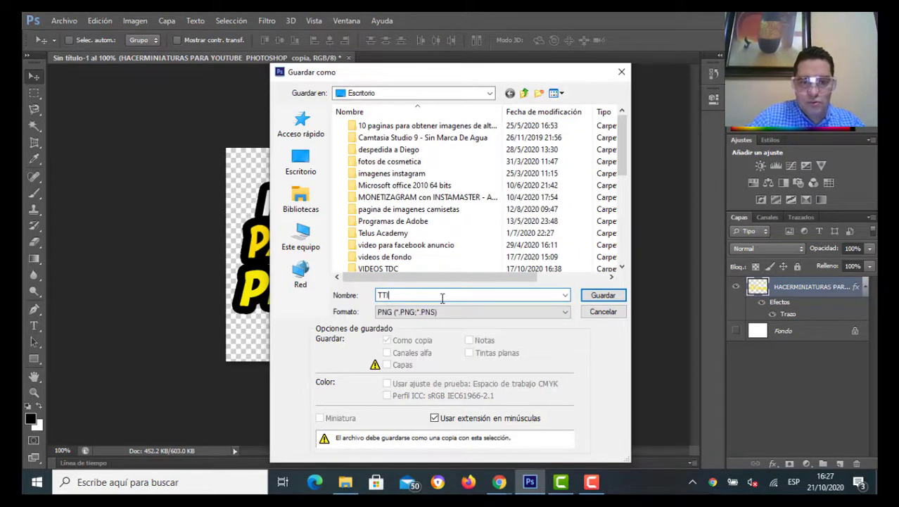
key(BackSpace)
key(BackSpace)
text(ITULO )
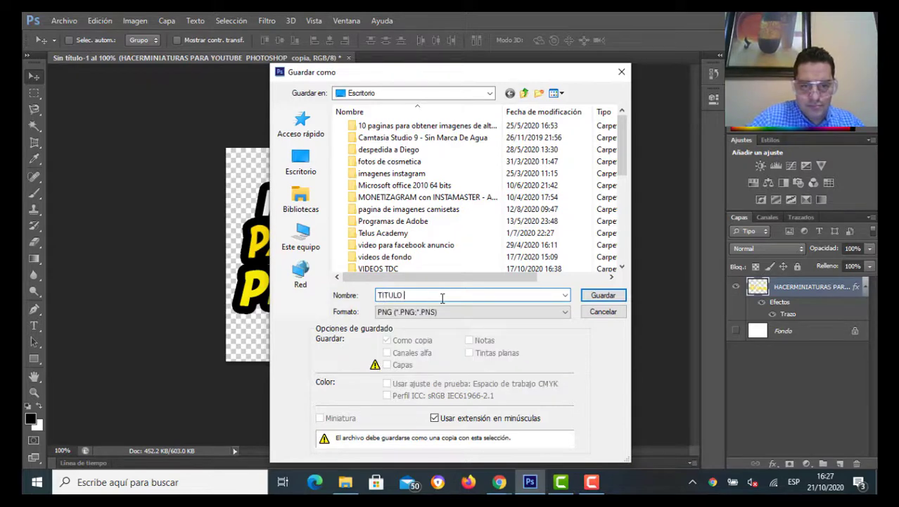
text(PRINCIPAL)
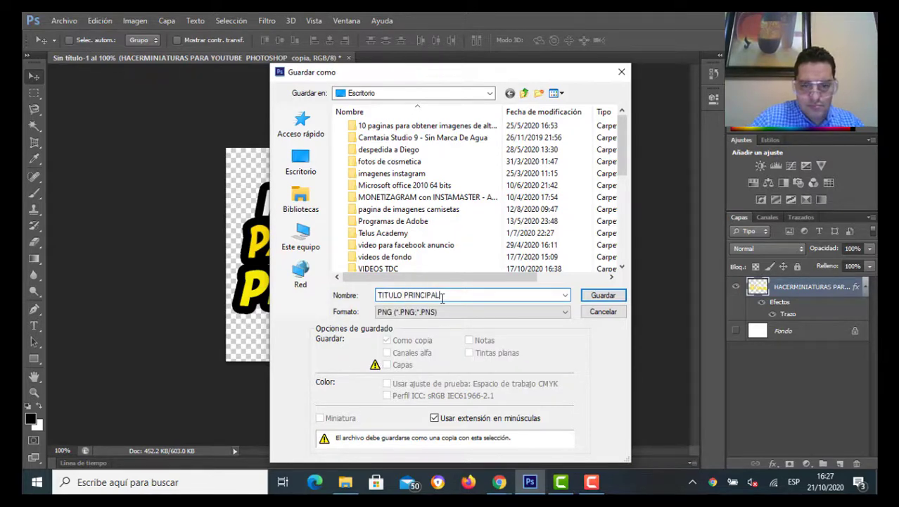
key(Return)
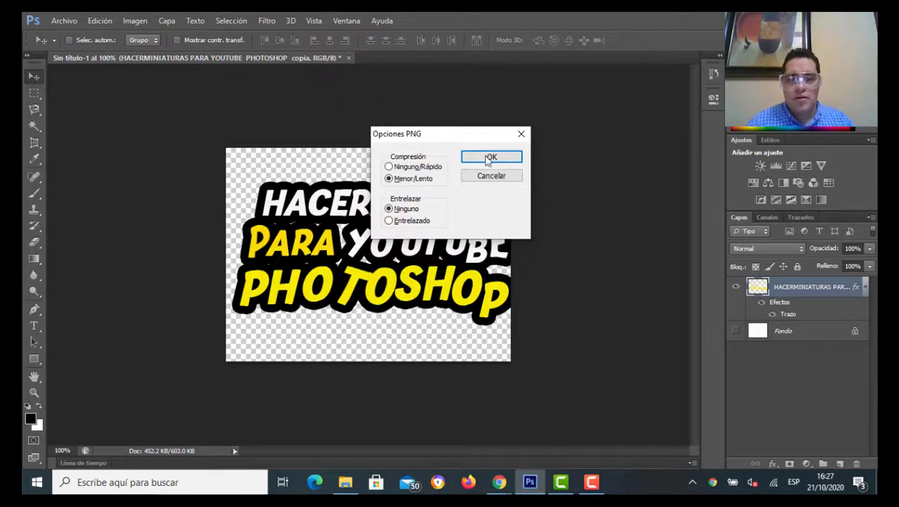
click(484, 159)
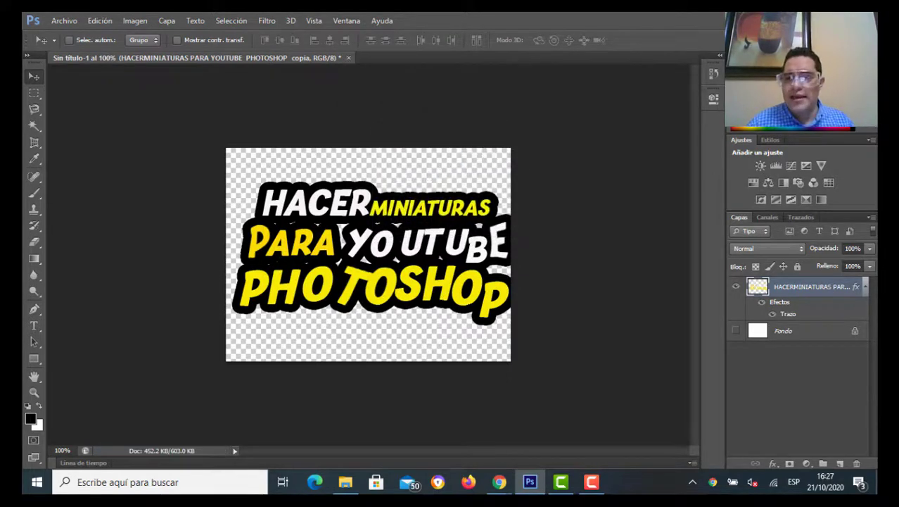
- Switch from Photoshop to Chrome and bring up the Canva home page
key(alt+Tab)
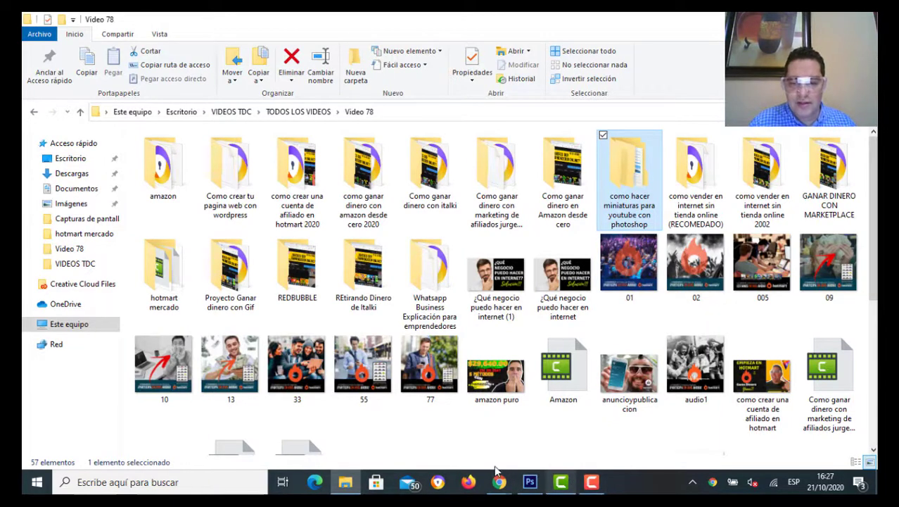
click(507, 485)
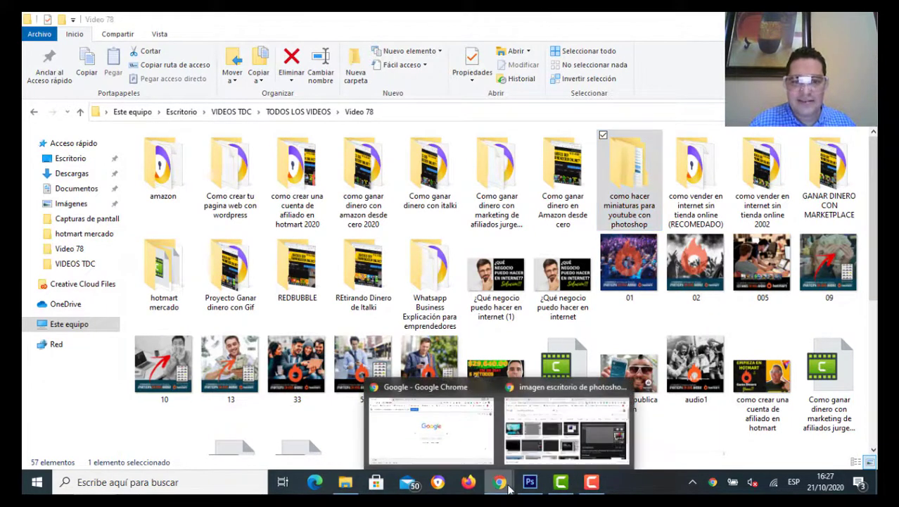
click(563, 430)
click(225, 22)
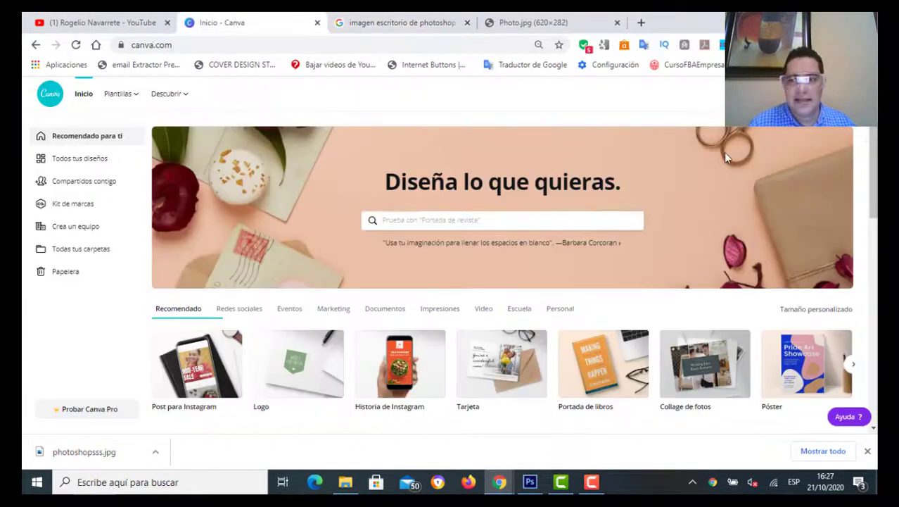
- Search designs for 'YOU' and create a new Miniatura para YouTube design
click(774, 93)
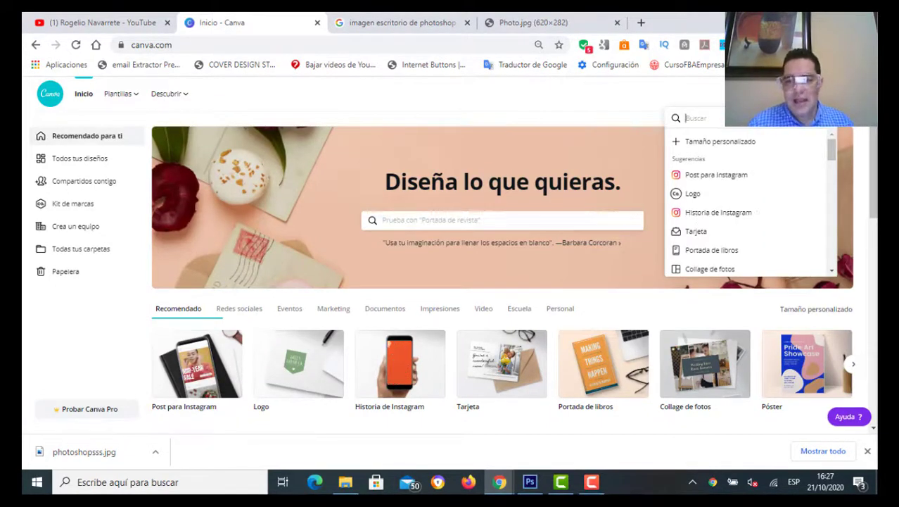
text(YOU)
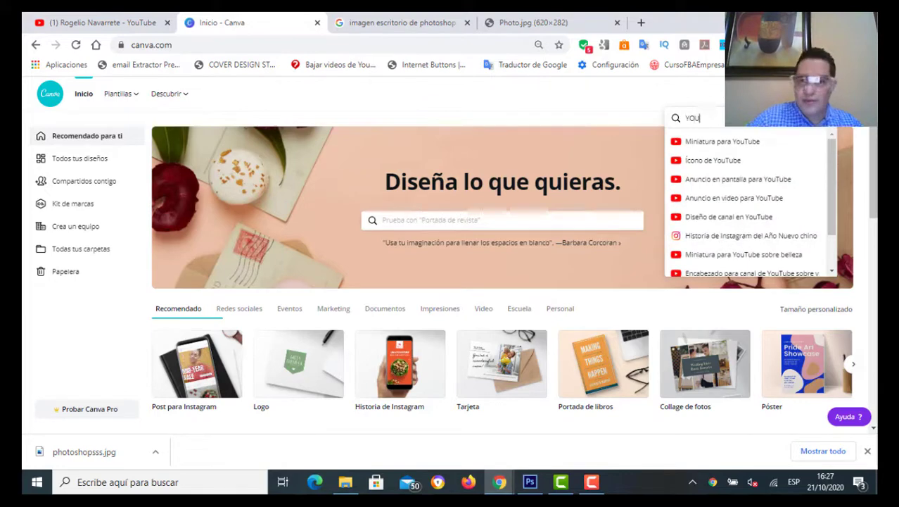
click(710, 144)
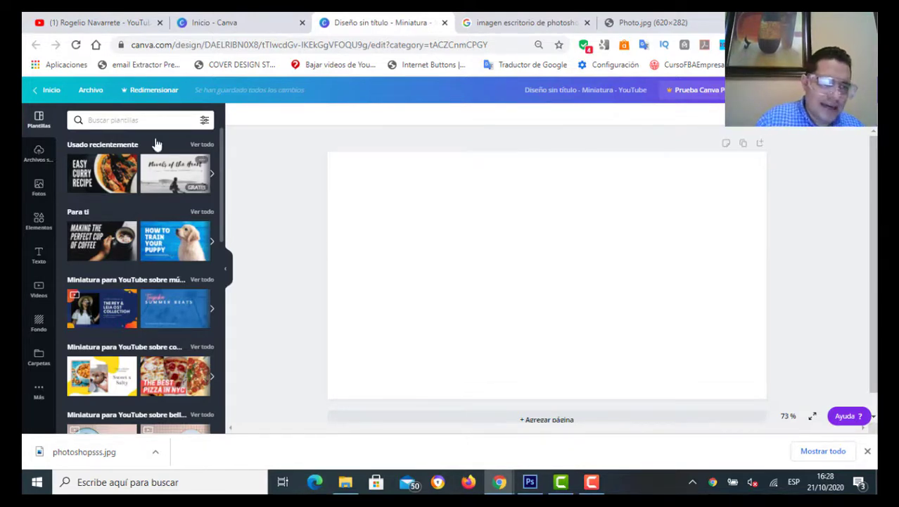
- Apply the puppy template, make the background black, and delete its title text and wavy line
click(169, 252)
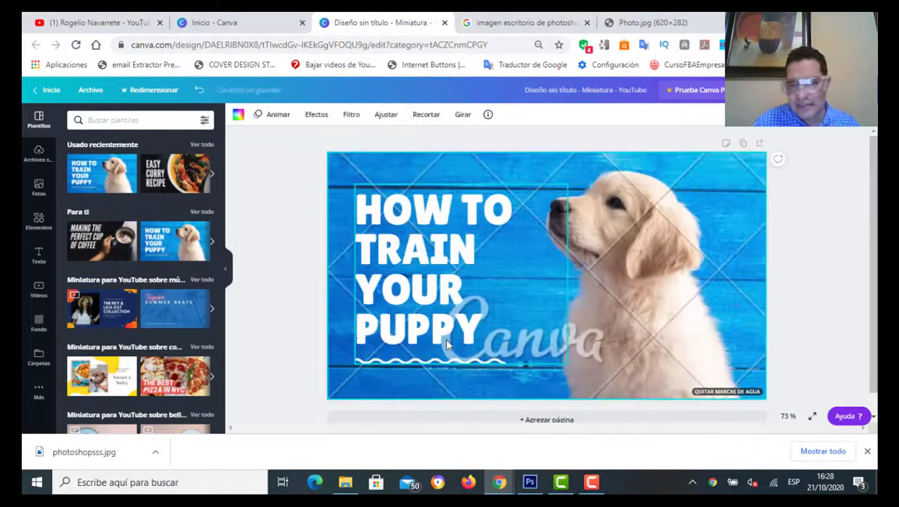
click(39, 324)
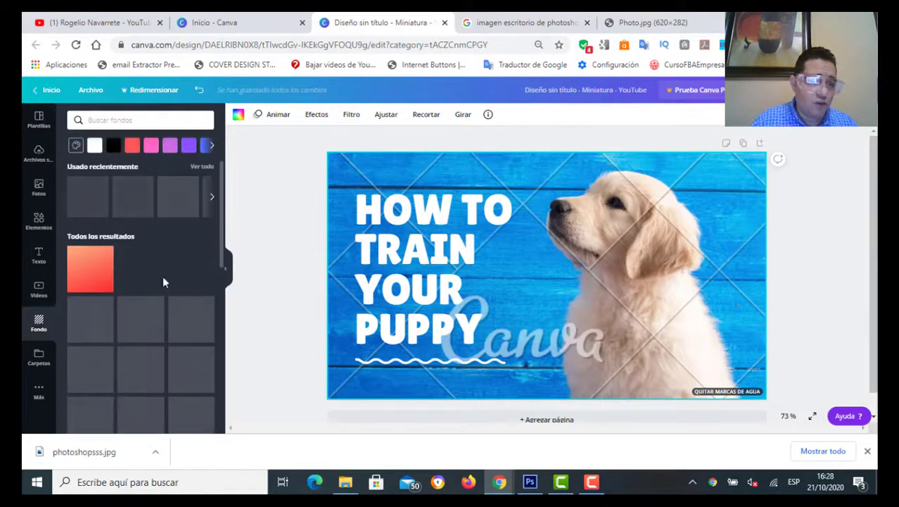
click(113, 149)
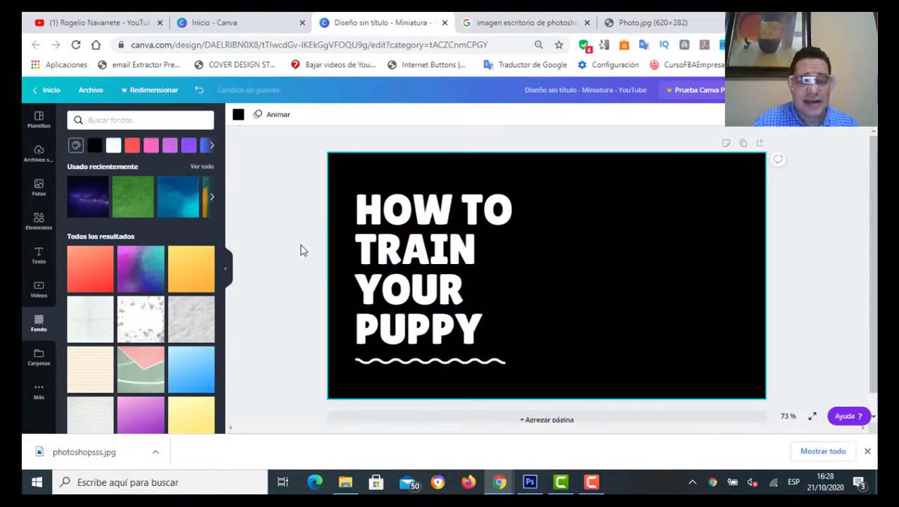
click(398, 259)
key(Delete)
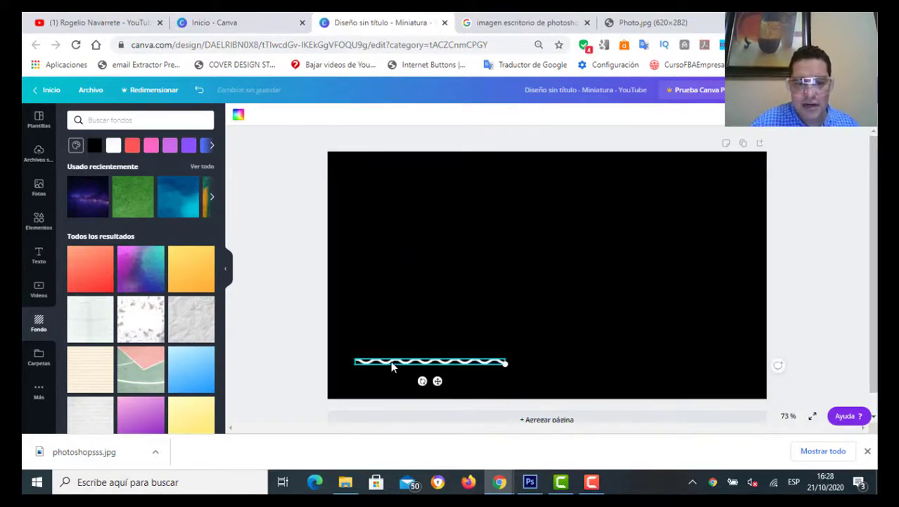
key(Delete)
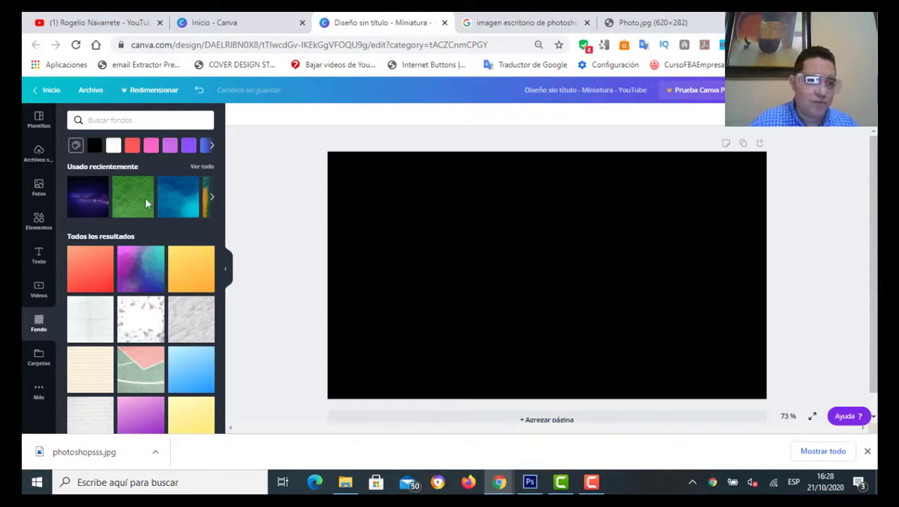
click(39, 169)
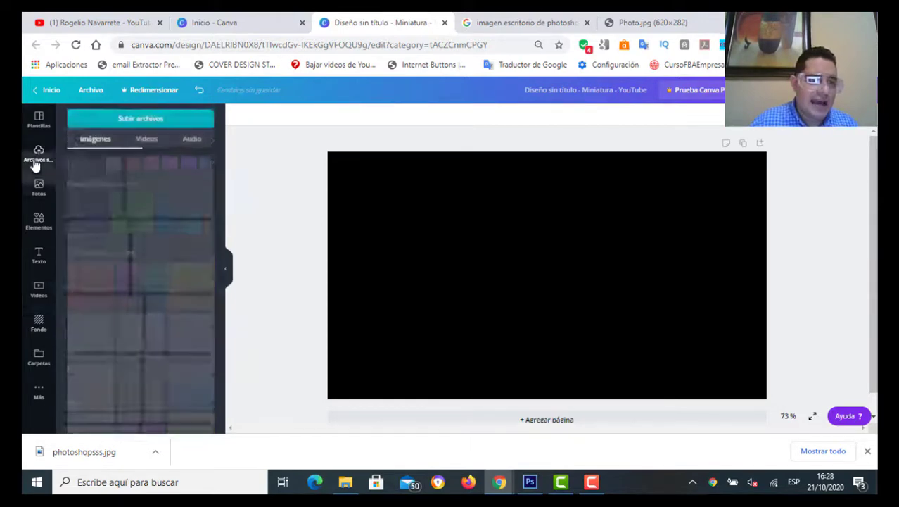
- Upload the LETRAS MINIATURA CON DOBLE CONTORNO image from the computer
click(169, 128)
click(83, 184)
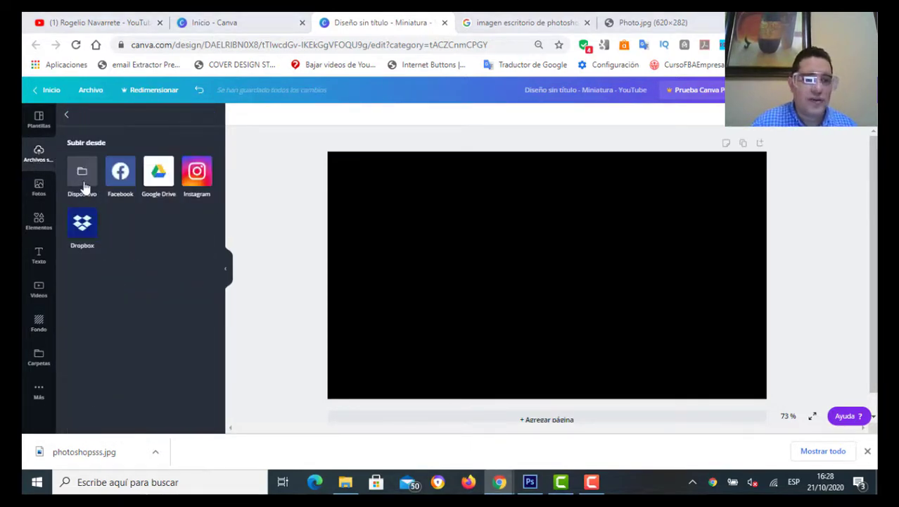
mouse_move(436, 116)
mouse_down()
mouse_move(440, 200)
mouse_move(415, 192)
mouse_move(435, 184)
mouse_up()
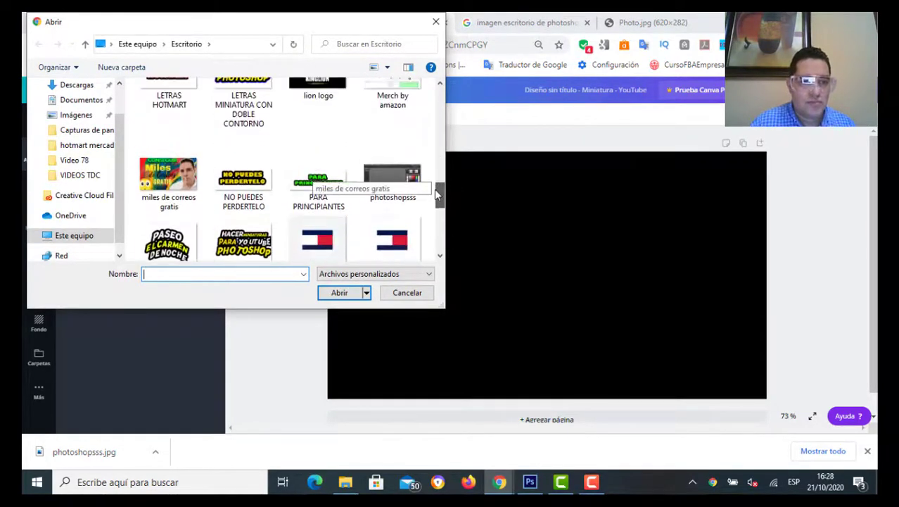
click(232, 127)
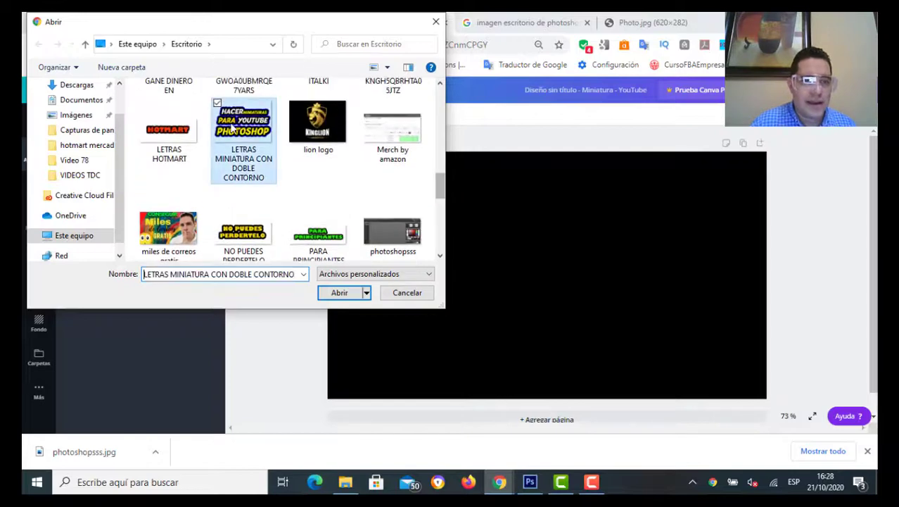
click(346, 294)
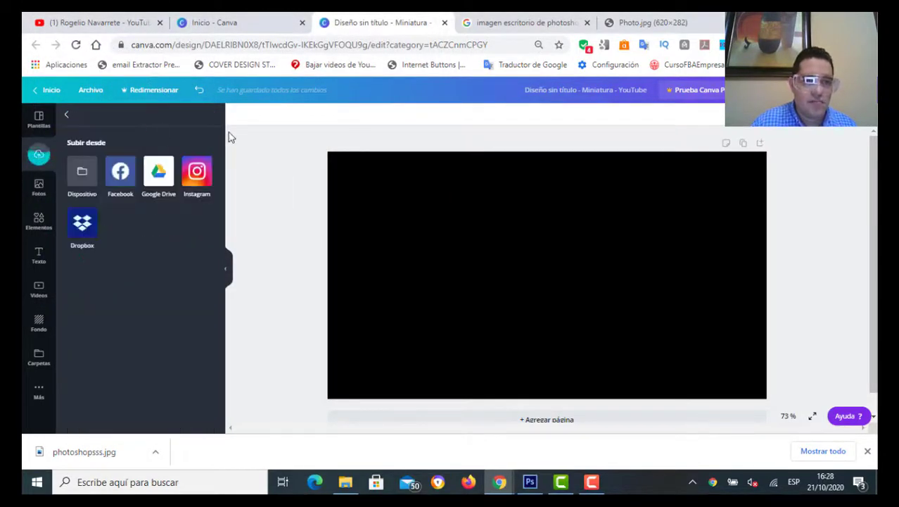
- Upload the TITULO PRINCIPAL image from the computer as well
click(85, 165)
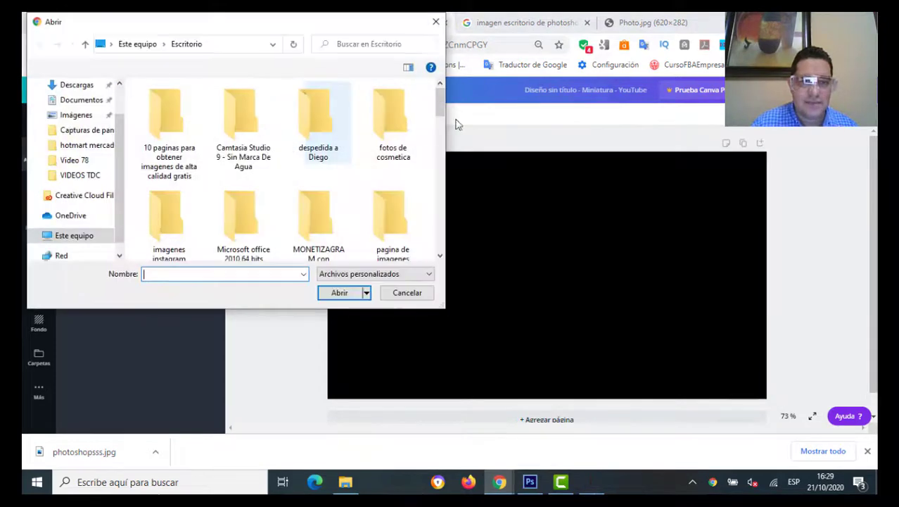
scroll(281, 175, down, 5)
scroll(268, 183, down, 3)
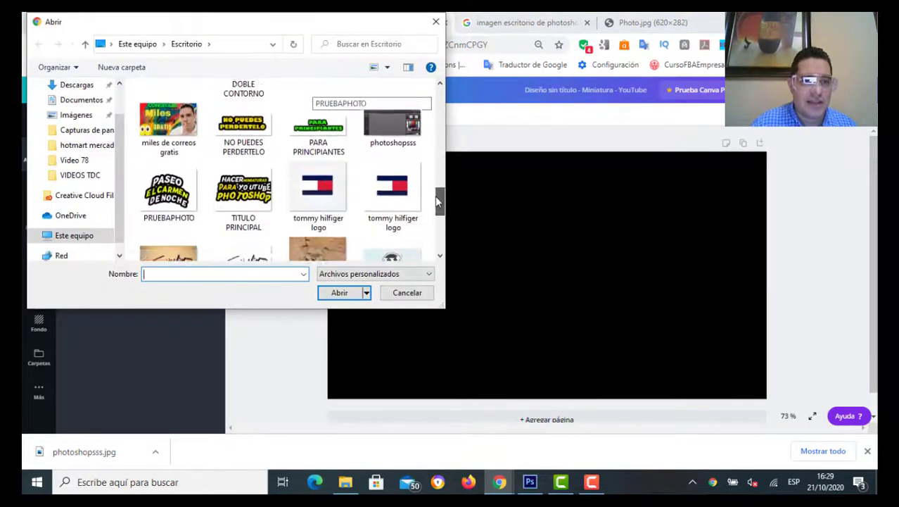
scroll(256, 189, down, 3)
click(246, 172)
click(342, 296)
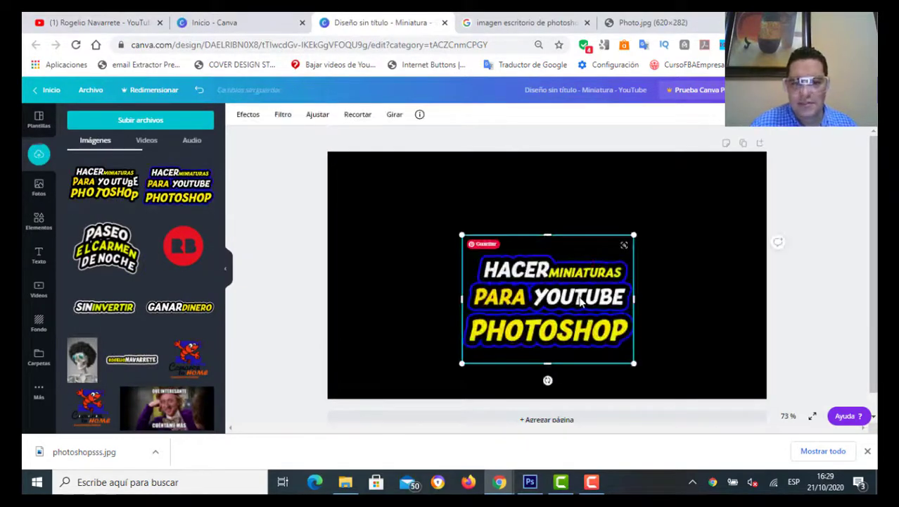
- Reposition the blue-outlined title and place the warped TITULO PRINCIPAL image on the canvas's right side
mouse_move(630, 355)
mouse_down()
mouse_move(522, 310)
mouse_move(586, 364)
mouse_up()
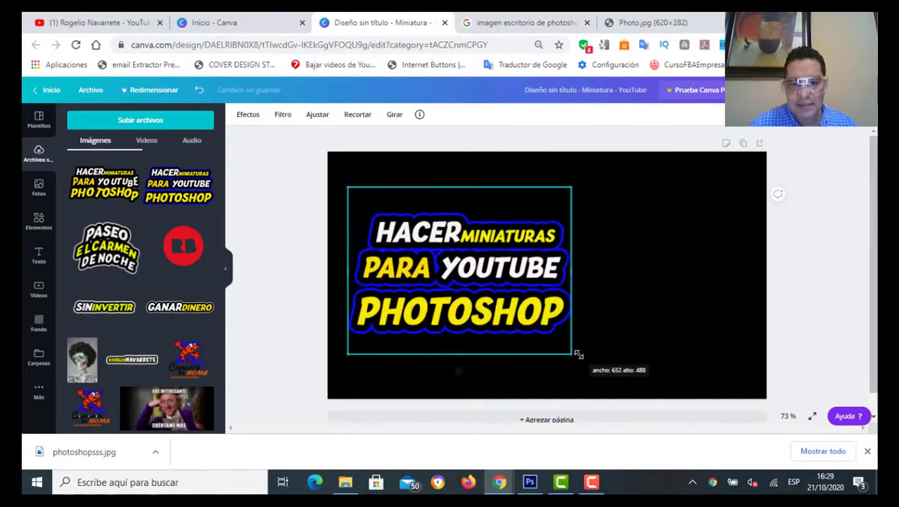
mouse_move(515, 298)
mouse_down()
mouse_move(504, 274)
mouse_move(542, 291)
mouse_up()
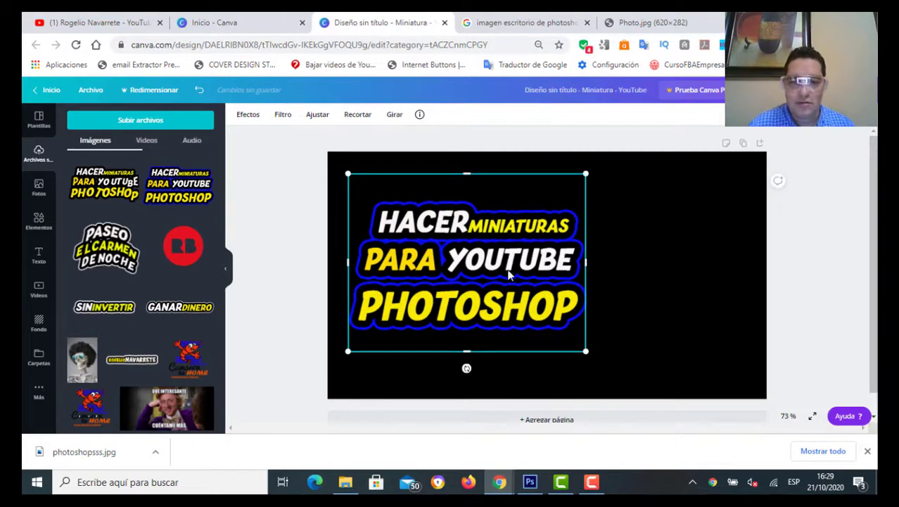
drag(491, 243, 485, 252)
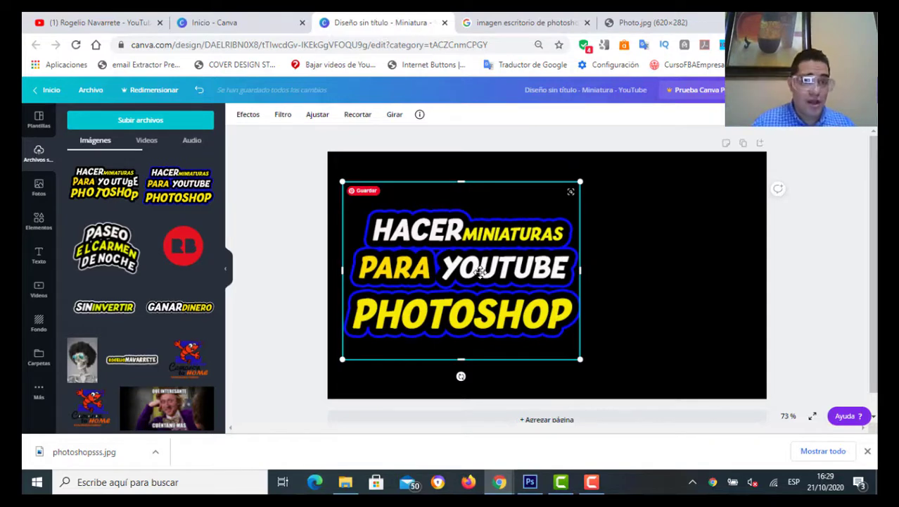
mouse_move(104, 184)
drag(99, 187, 647, 283)
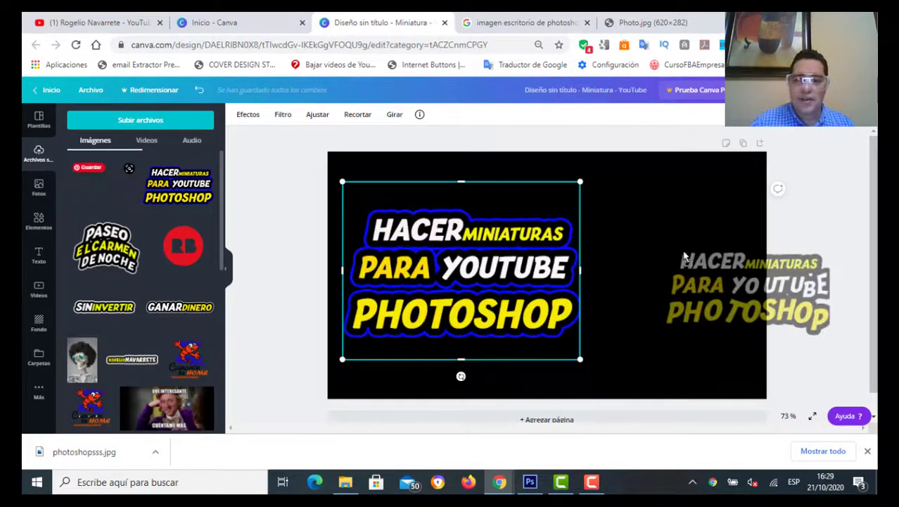
drag(517, 255, 517, 249)
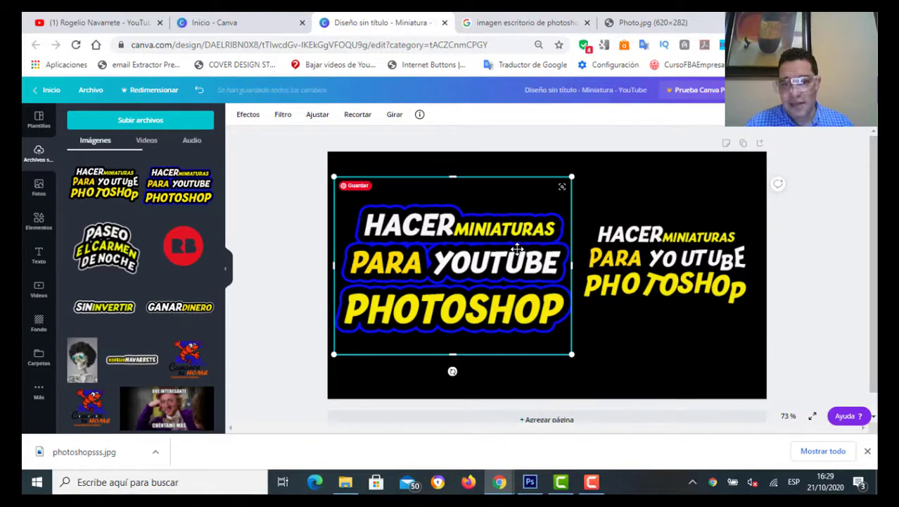
- Delete the extra blue-outlined title copy, then undo the change to the remaining warped title
key(Delete)
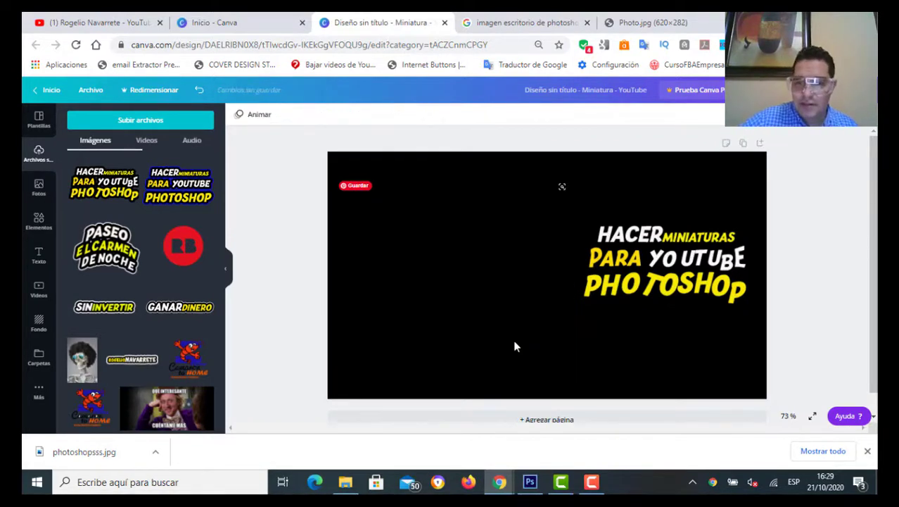
click(661, 267)
key(ctrl+z)
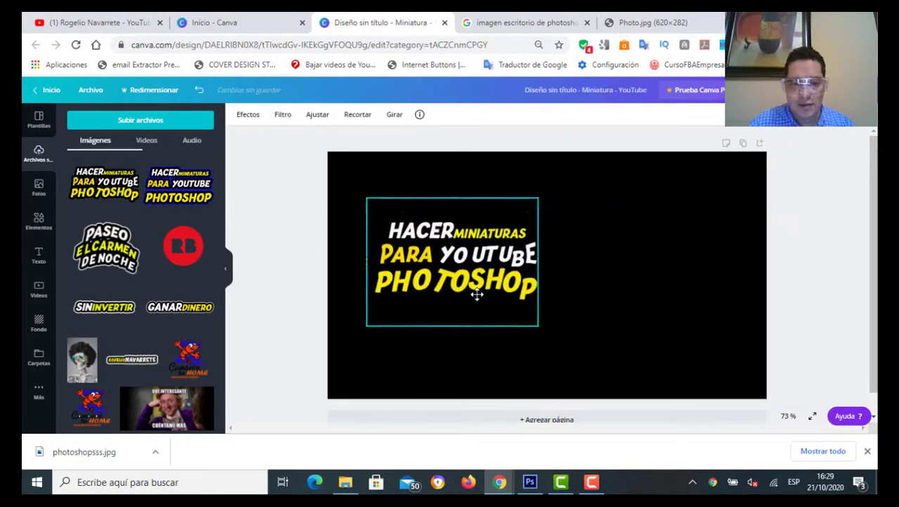
- Try white, light blue and purple swatches for the page background, settling on blue
click(40, 325)
click(114, 145)
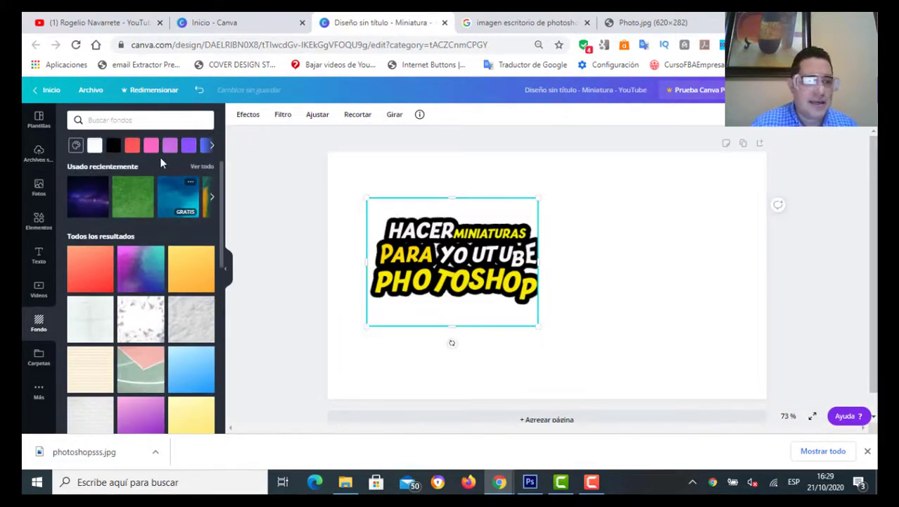
click(212, 147)
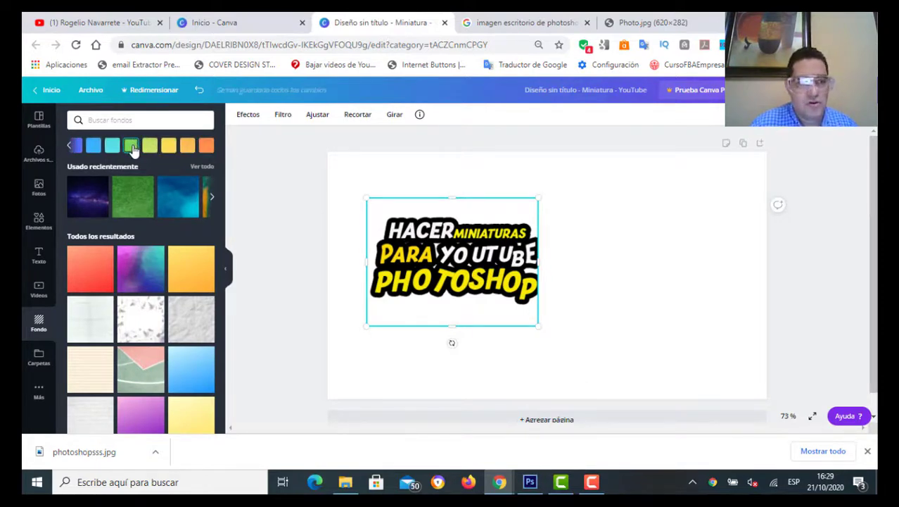
click(92, 148)
click(78, 147)
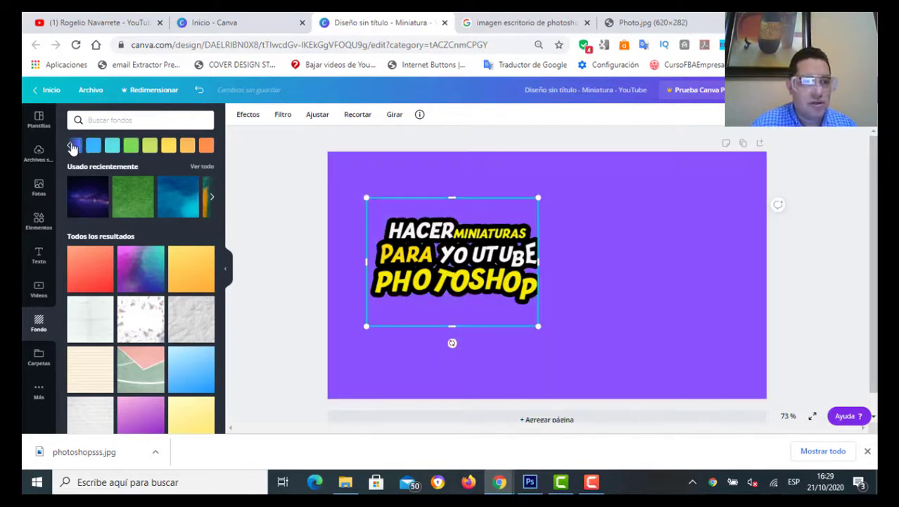
click(70, 147)
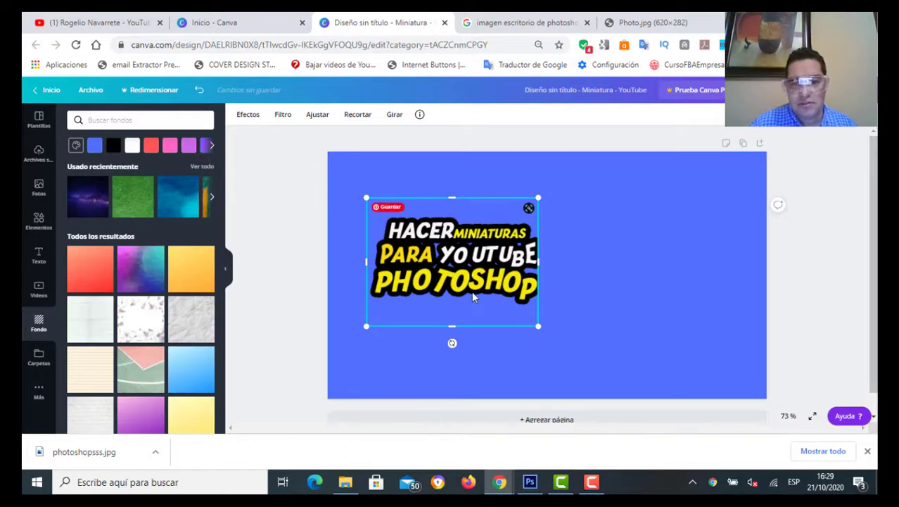
- Reposition the warped title on the left of the page and enlarge it
drag(472, 290, 443, 274)
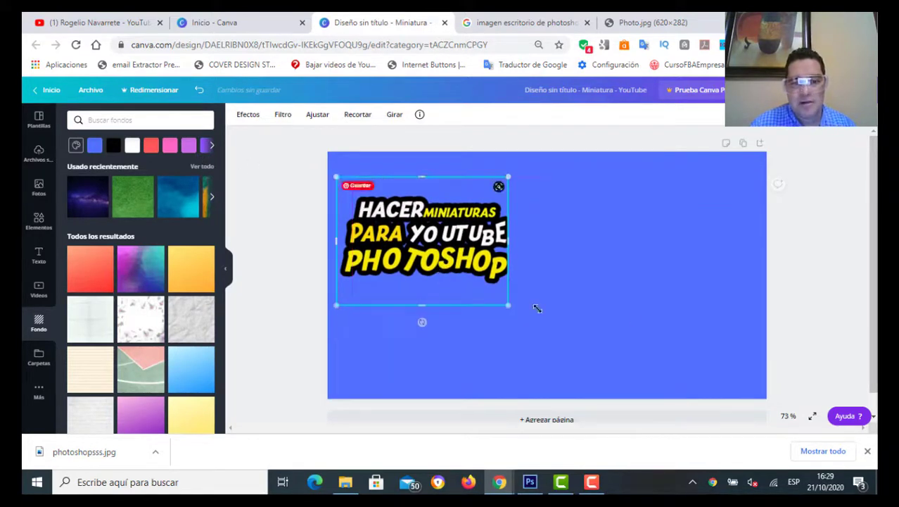
click(632, 310)
mouse_move(430, 225)
mouse_down()
mouse_move(435, 252)
mouse_move(428, 229)
mouse_up()
click(606, 288)
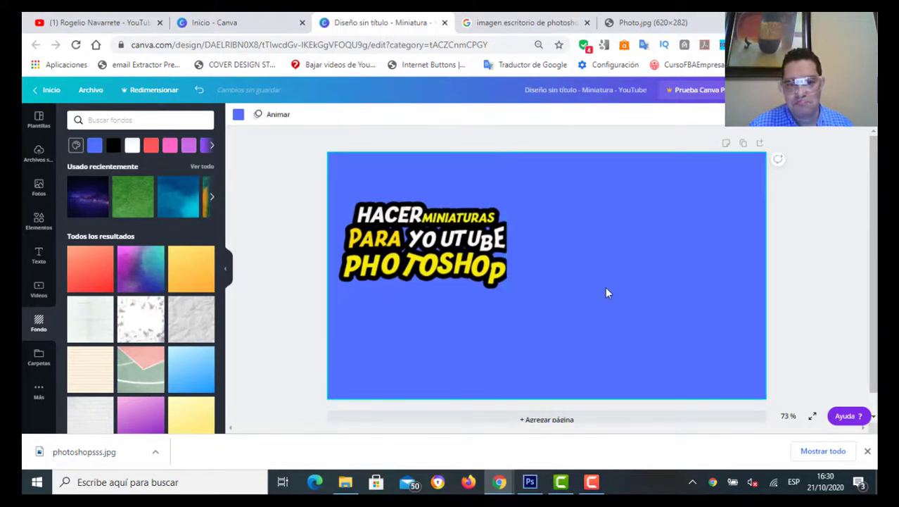
click(476, 279)
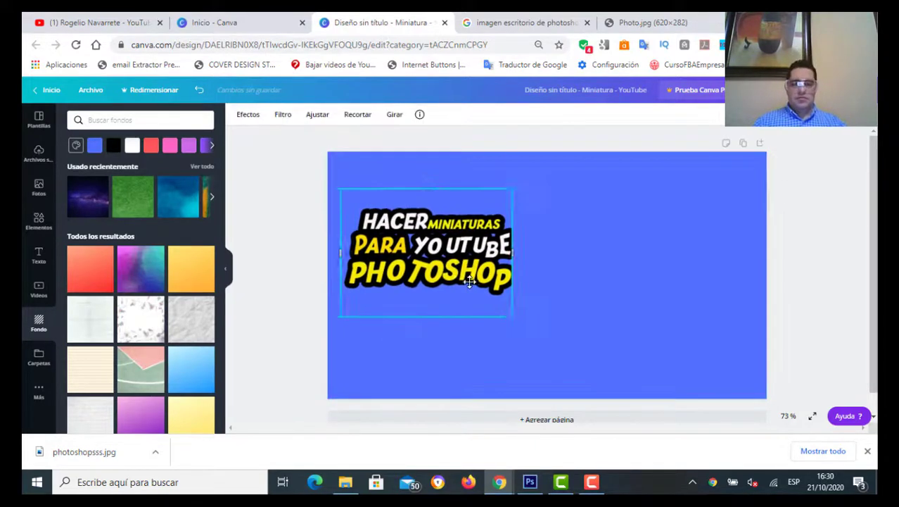
drag(512, 315, 591, 313)
click(39, 153)
scroll(141, 281, down, 2)
- Place the cut-out man at the page's right and compare with the YouTube channel
drag(89, 204, 665, 302)
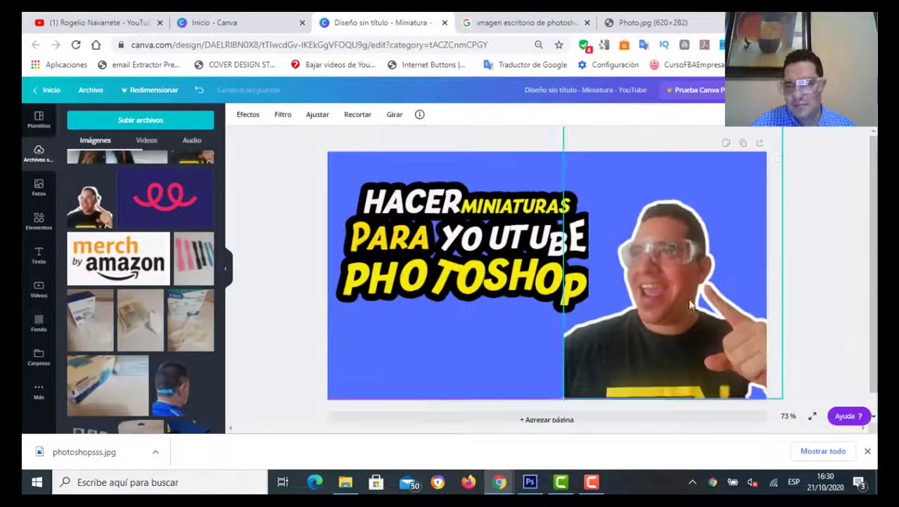
click(247, 23)
click(94, 22)
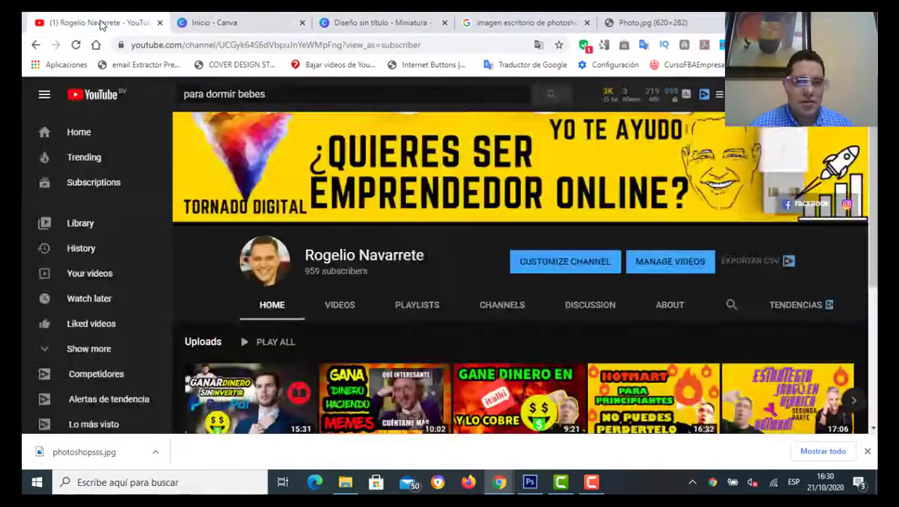
click(407, 22)
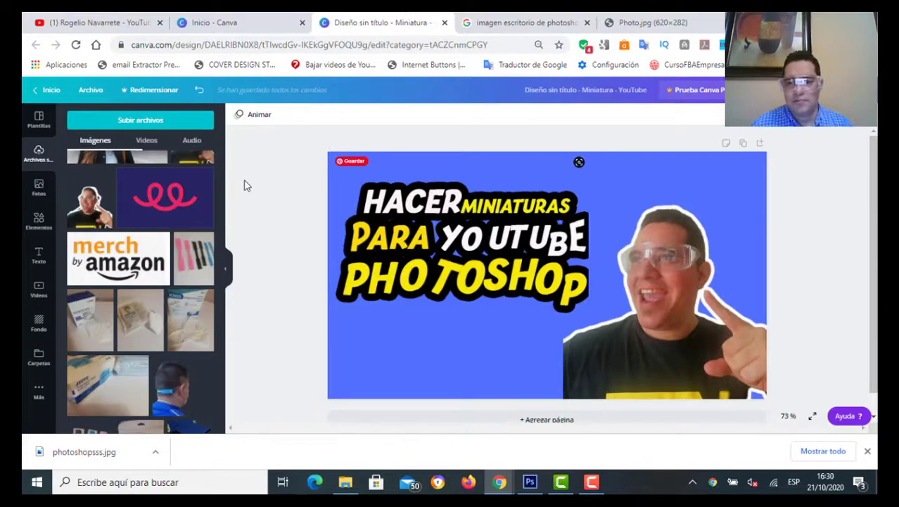
- Replace the person photo with an uploaded Photoshop screenshot that fills the page
click(669, 337)
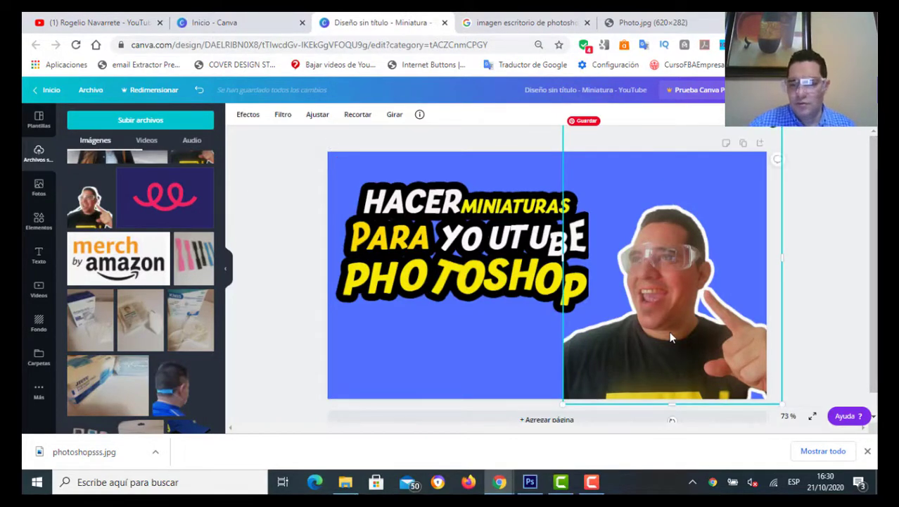
key(Delete)
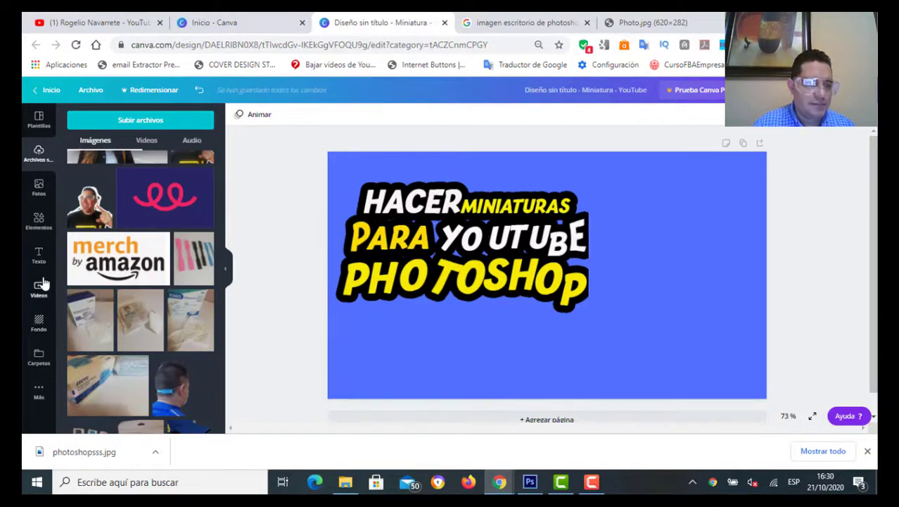
click(140, 119)
double_click(393, 123)
drag(140, 190, 548, 361)
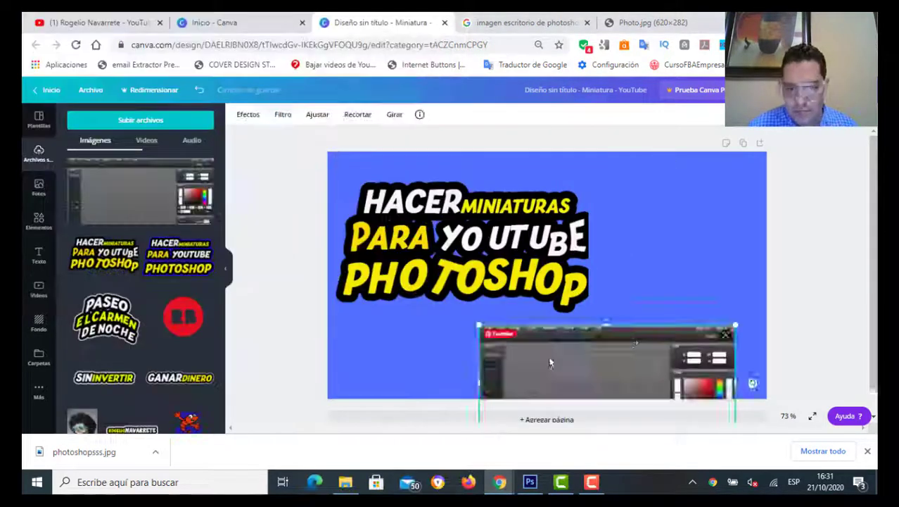
click(358, 114)
click(267, 121)
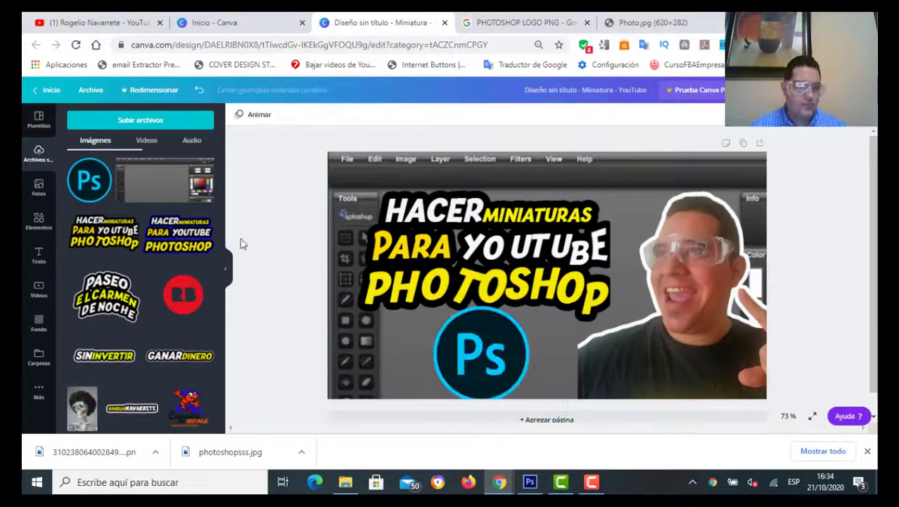
- Set the pink neon text to 2020 and shrink it to a small label
text(20)
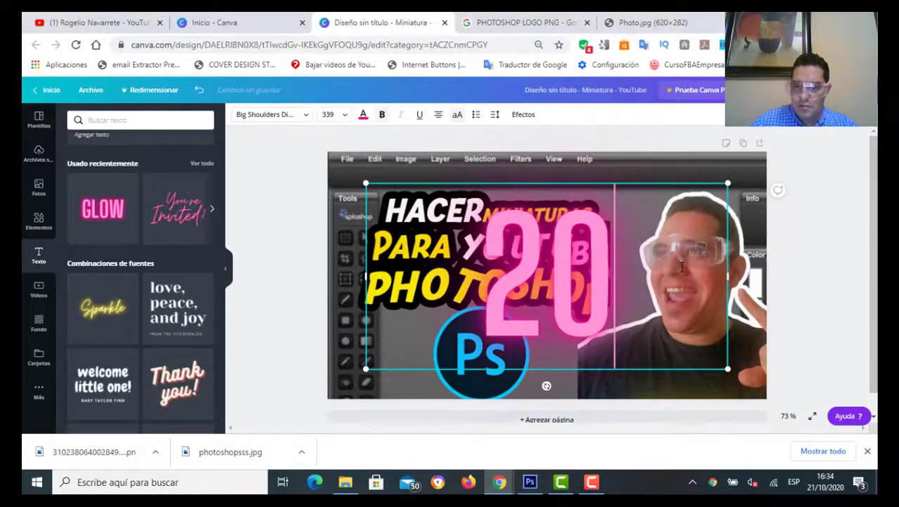
text(20)
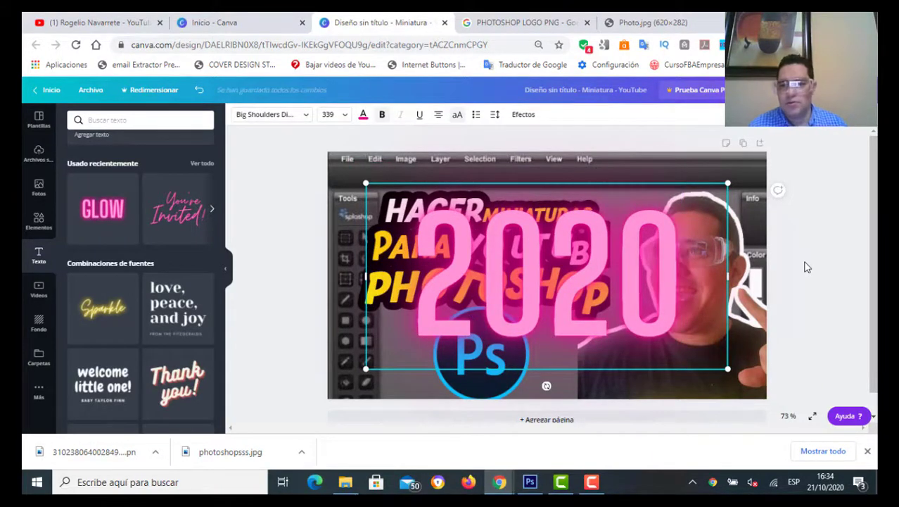
click(369, 178)
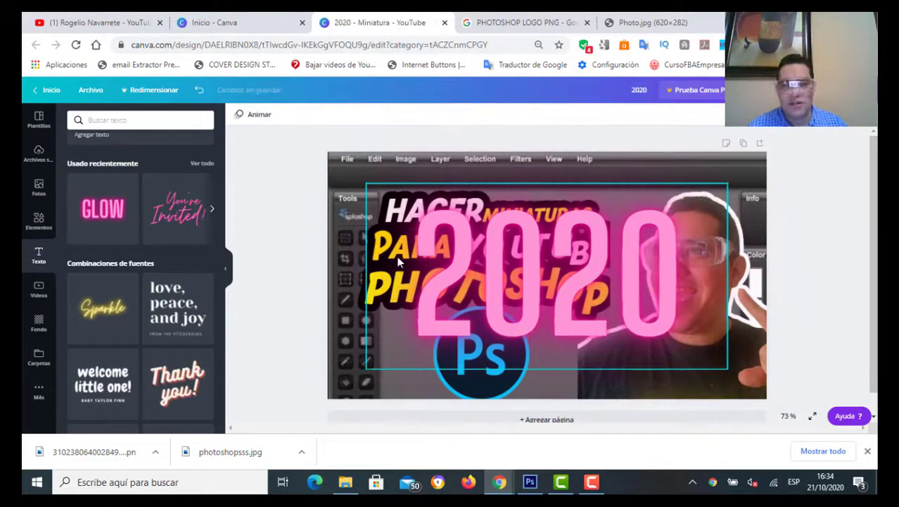
click(515, 283)
drag(367, 182, 575, 305)
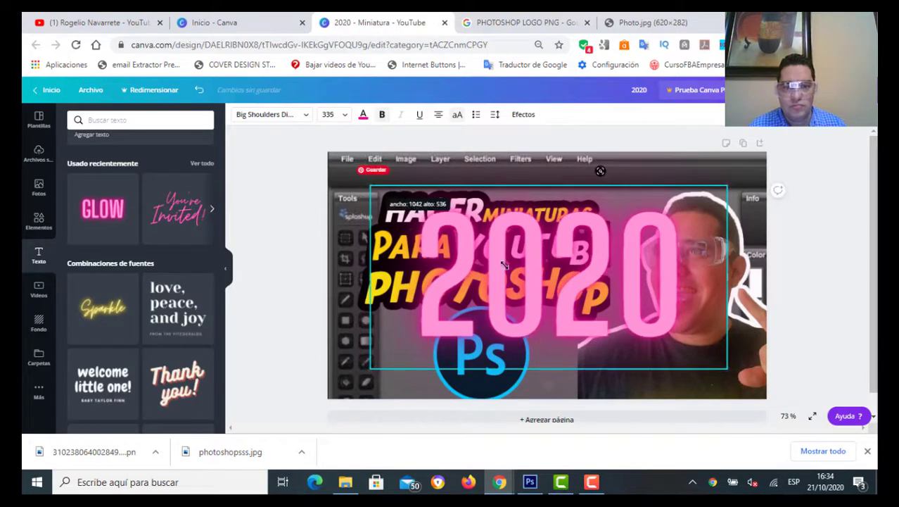
mouse_move(612, 328)
mouse_down()
mouse_move(679, 357)
mouse_move(616, 364)
mouse_up()
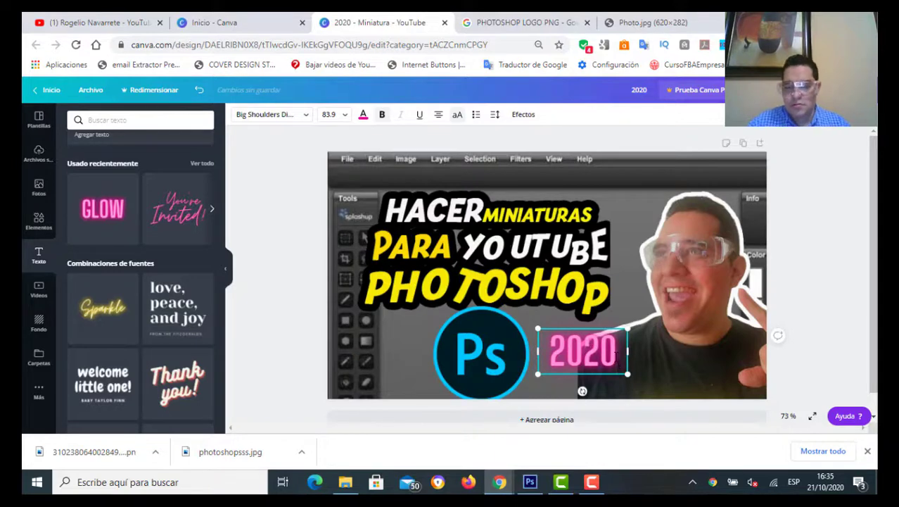
- Change the year to 2021 and enlarge it beside the Ps logo
click(614, 356)
key(BackSpace)
text(1)
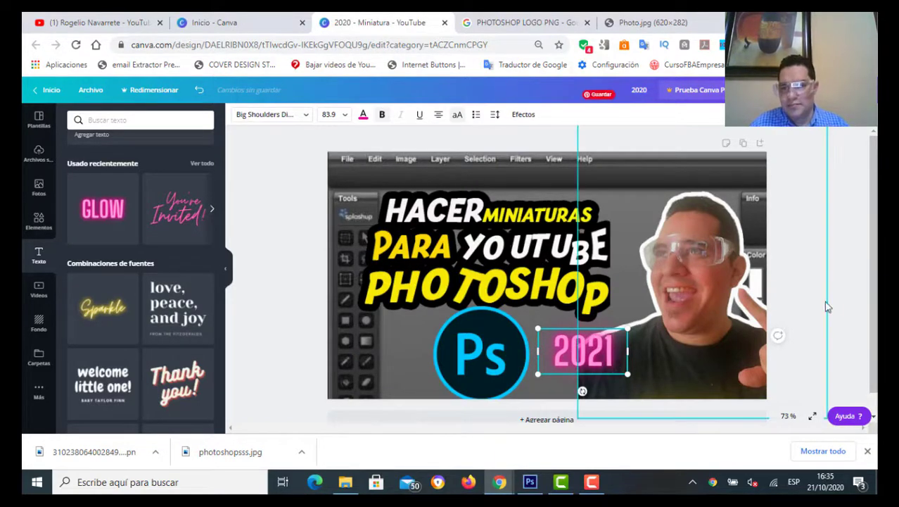
click(836, 300)
click(592, 365)
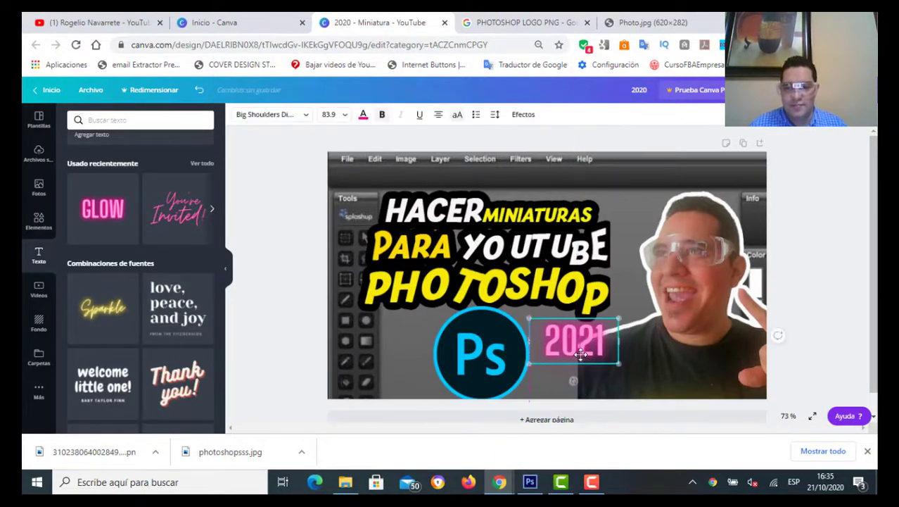
mouse_move(626, 373)
mouse_down()
mouse_move(614, 361)
mouse_move(664, 395)
mouse_up()
drag(604, 340, 600, 355)
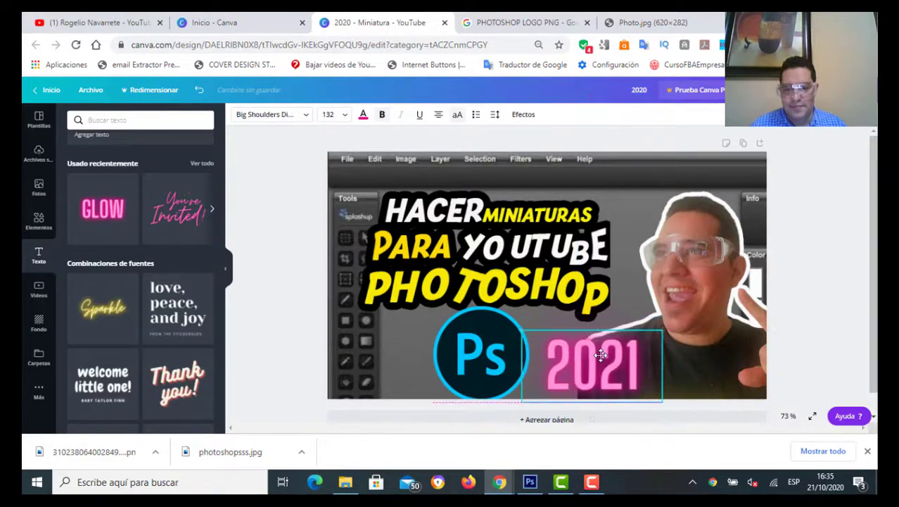
click(816, 350)
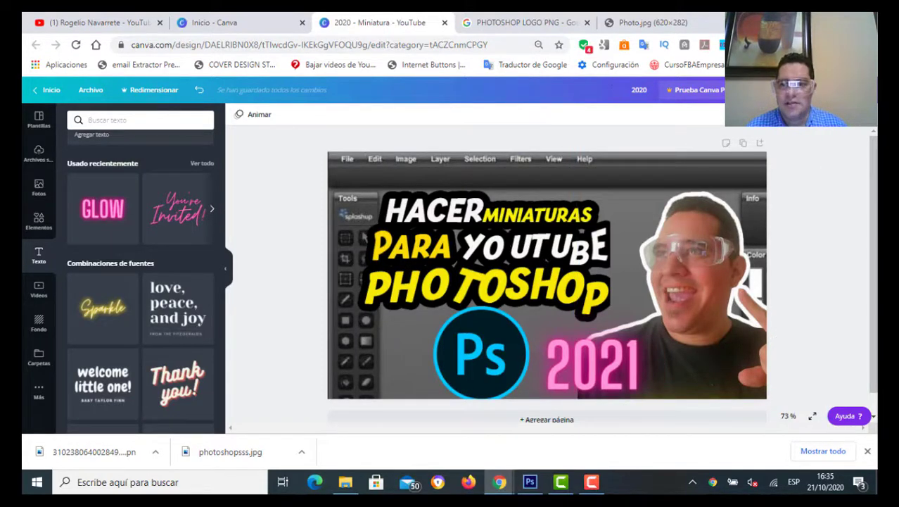
click(751, 89)
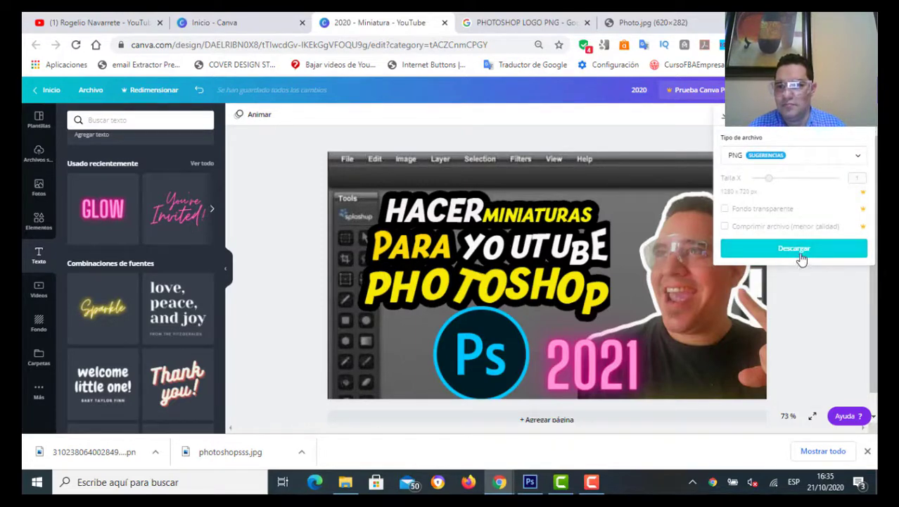
- Download the thumbnail as a PNG named 'MINIATURA PARA' and open the saved file
click(795, 249)
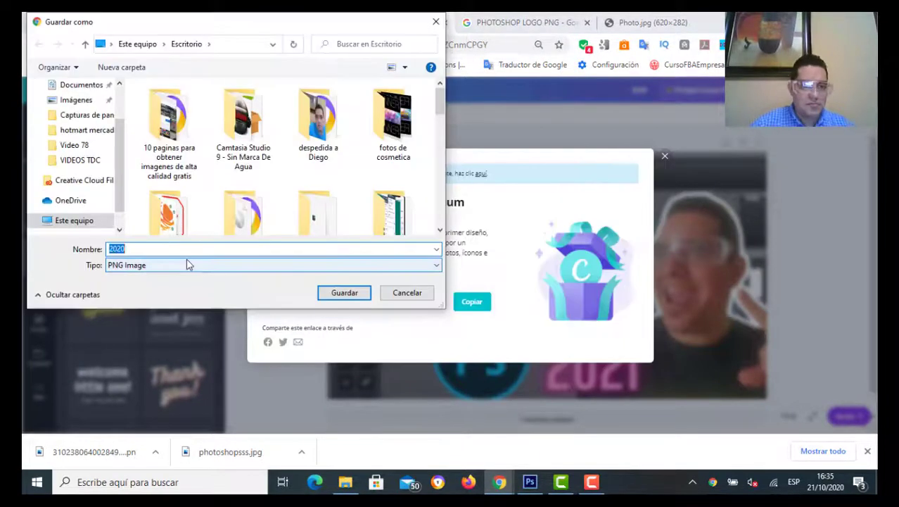
text(MINIATURA PARA)
key(Return)
click(664, 156)
click(71, 457)
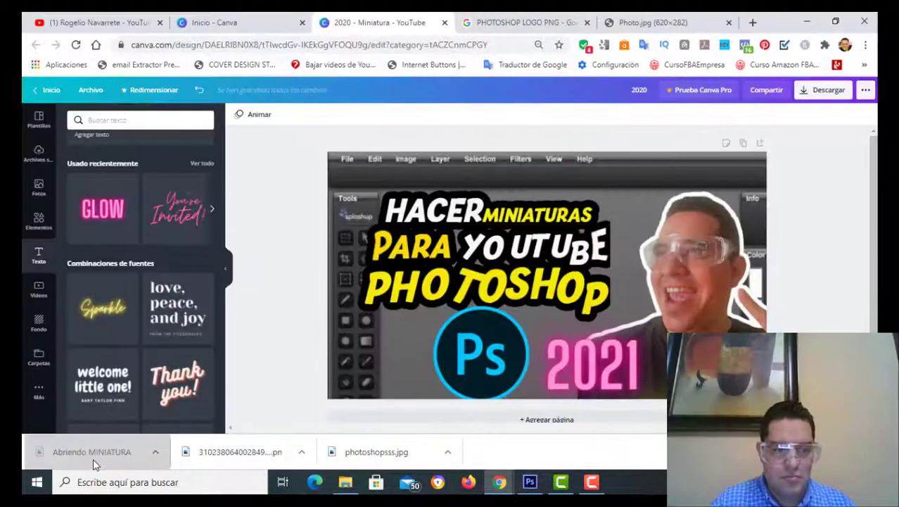